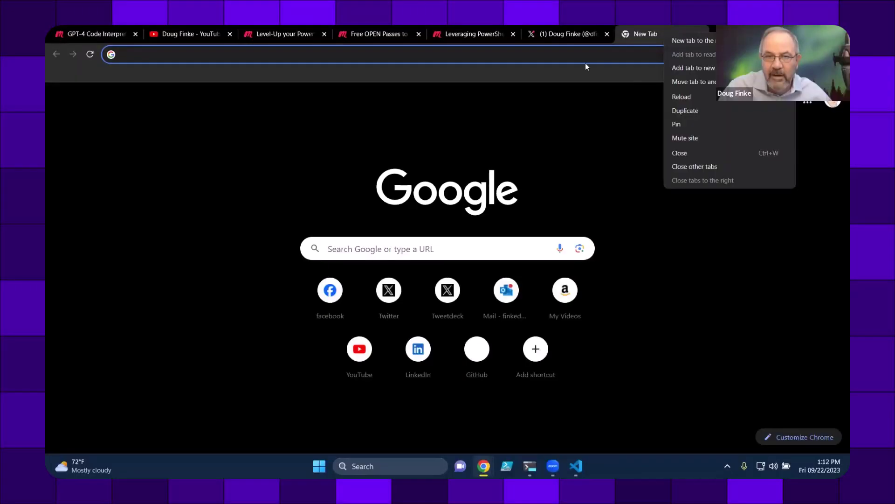
- Load chat.openai.com in the empty new tab via address-bar autocomplete
left_click(586, 62)
left_click(585, 59)
type("chat.openai.com")
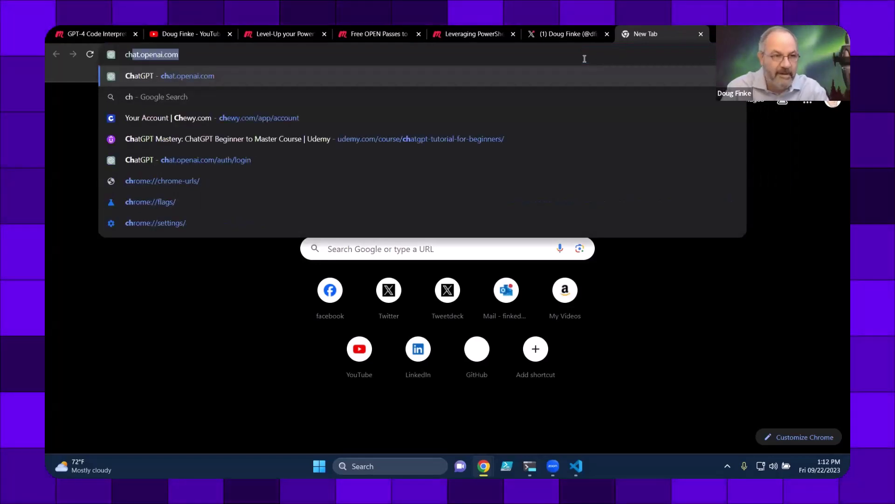
key("Return")
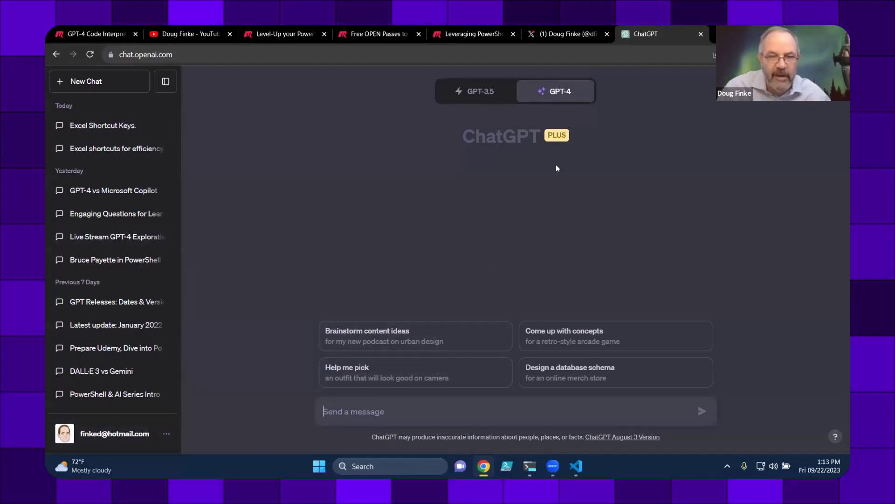
mouse_move(569, 94)
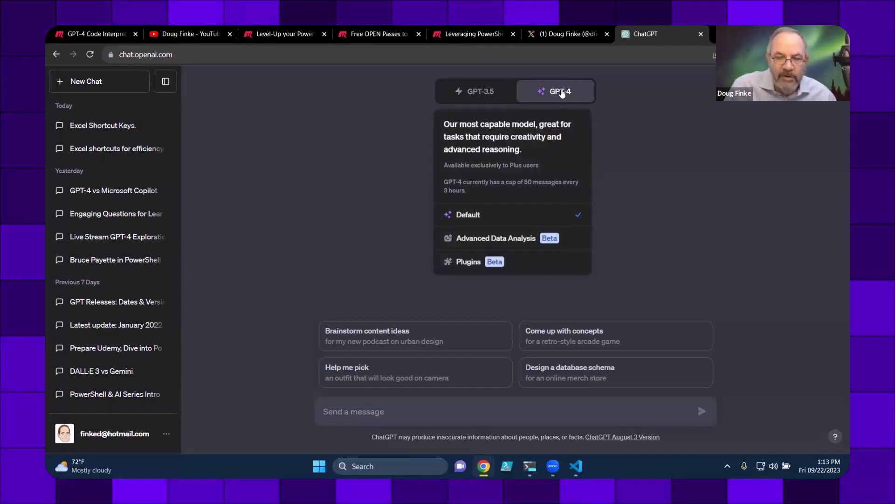
left_click(167, 437)
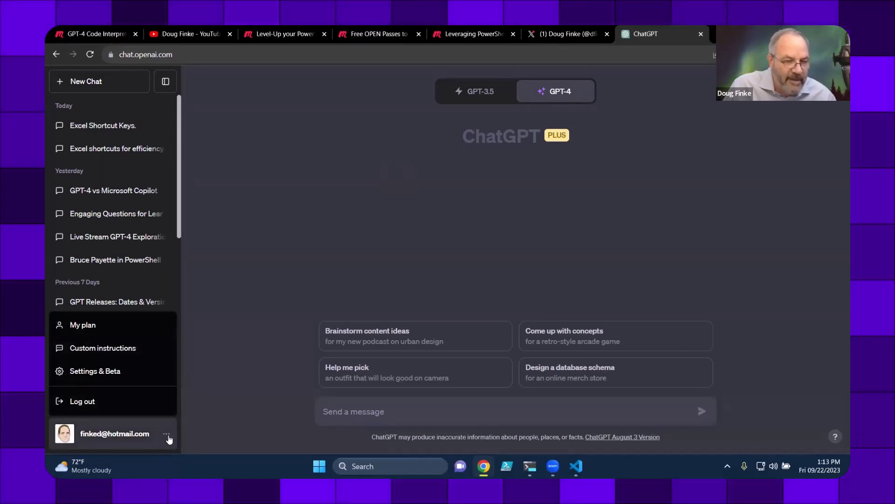
left_click(101, 373)
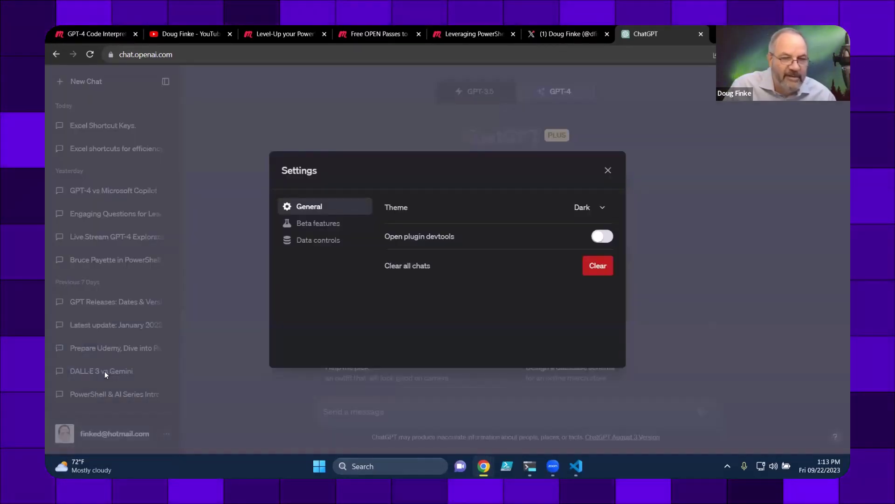
left_click(327, 224)
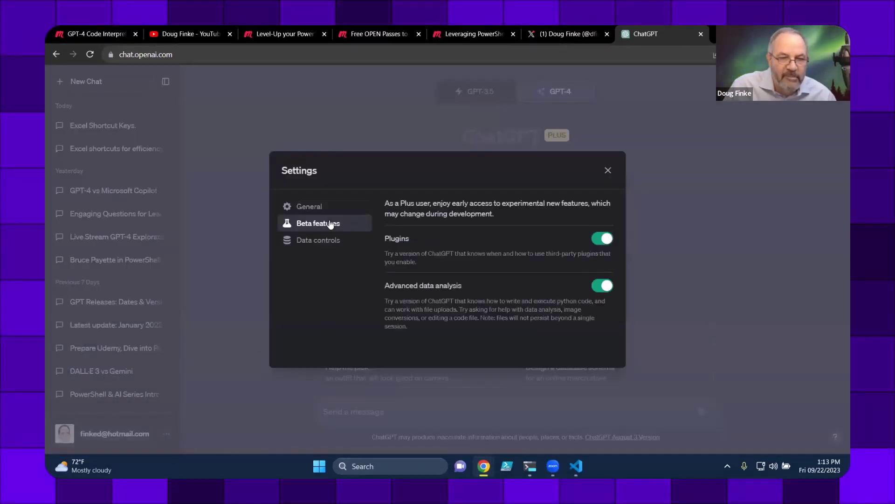
left_click(608, 171)
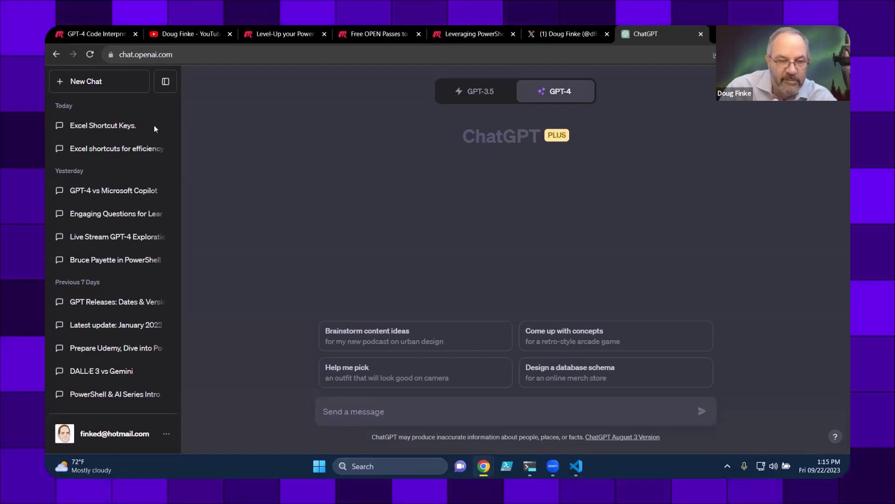
- Hide the past-chats list and switch the GPT-4 model to Advanced Data Analysis
left_click(165, 83)
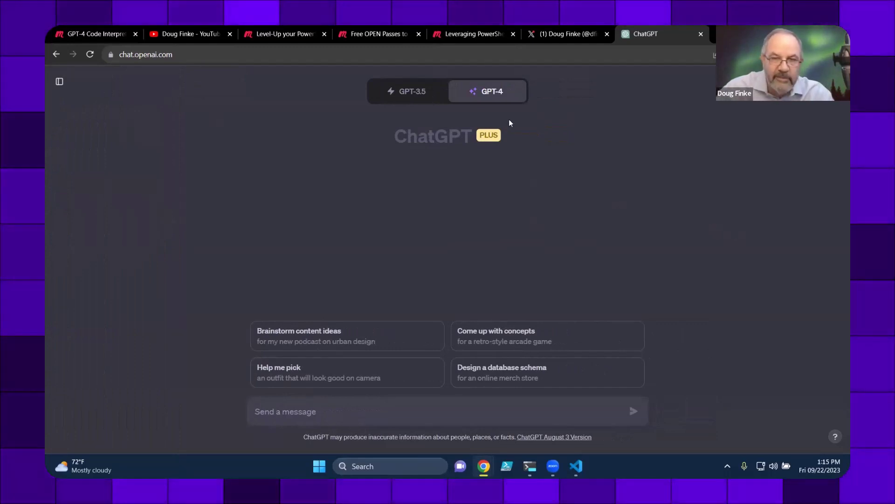
mouse_move(503, 96)
left_click(434, 239)
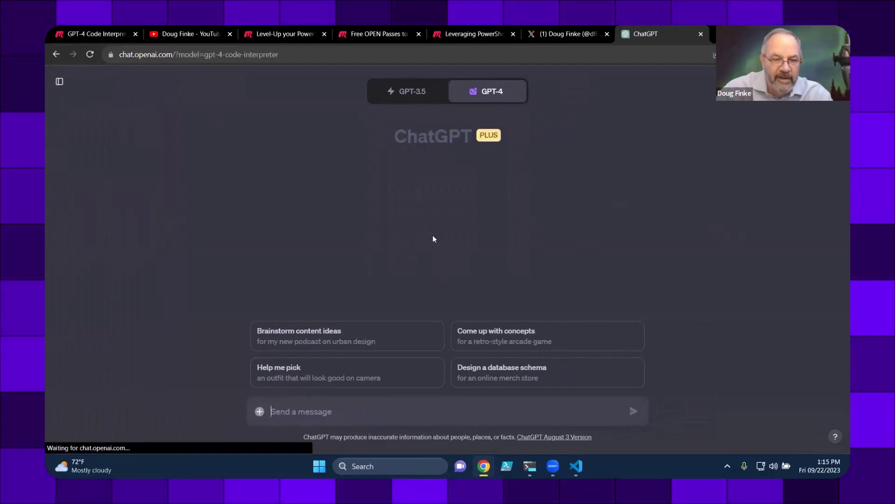
- Copy the folder path from PowerShell and pick uber-bar-chart.png in the file picker
left_click(248, 412)
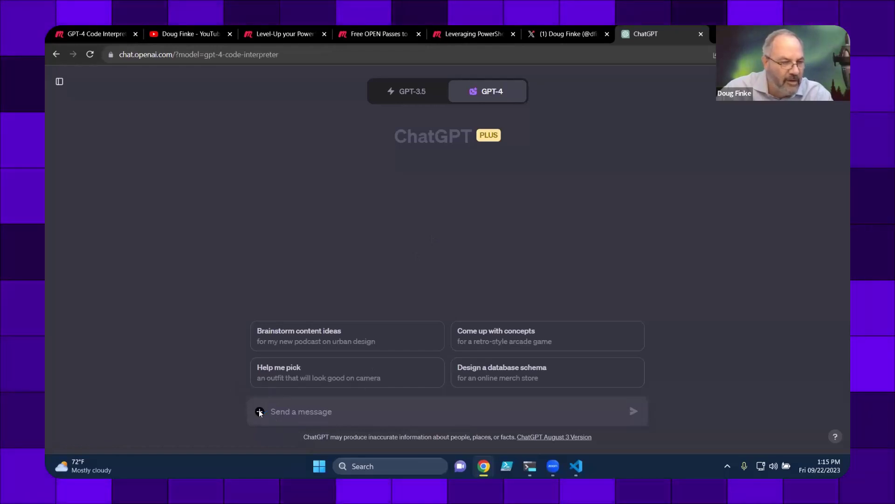
left_click(260, 411)
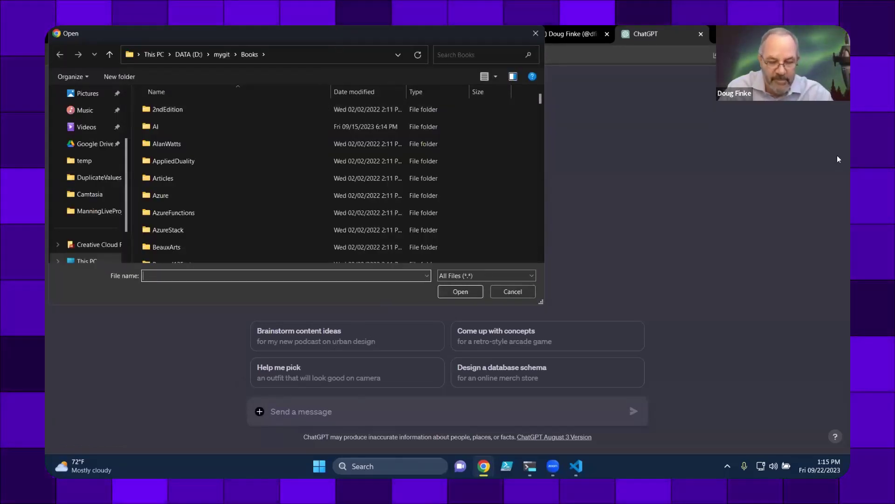
key("alt+Tab")
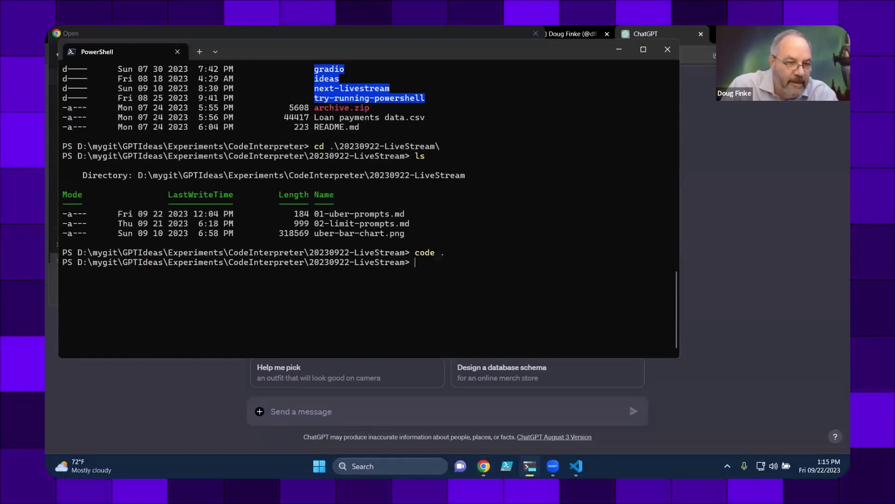
left_click_drag(79, 262, 402, 264)
key("ctrl+c")
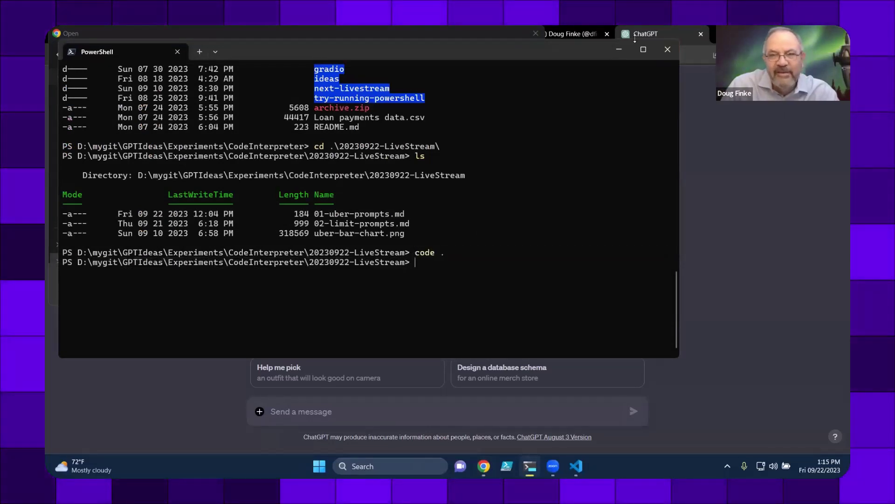
left_click(619, 50)
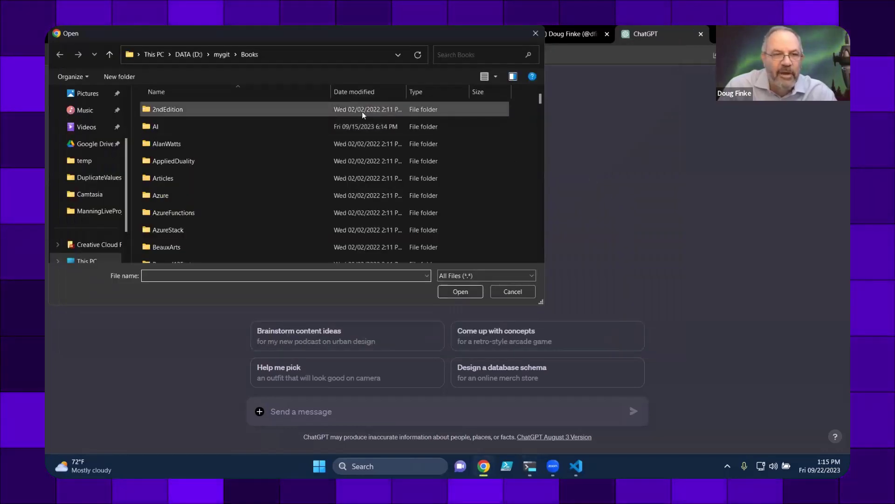
key("Return")
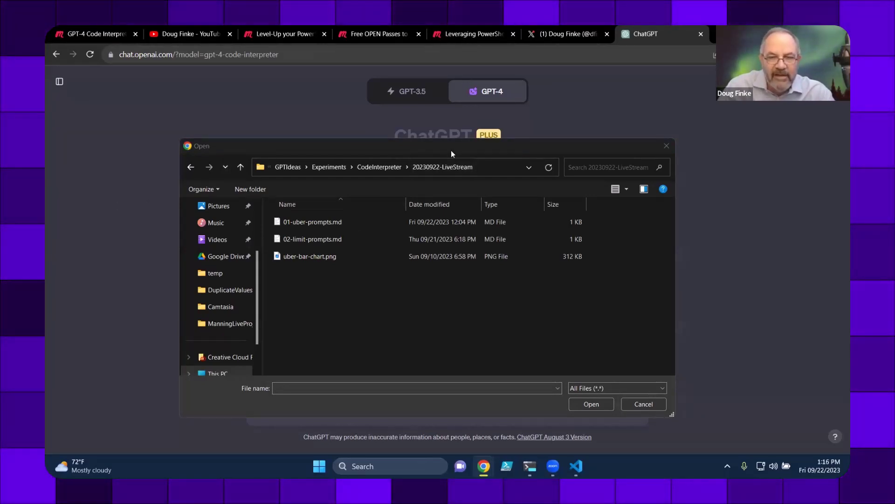
left_click_drag(448, 152, 428, 143)
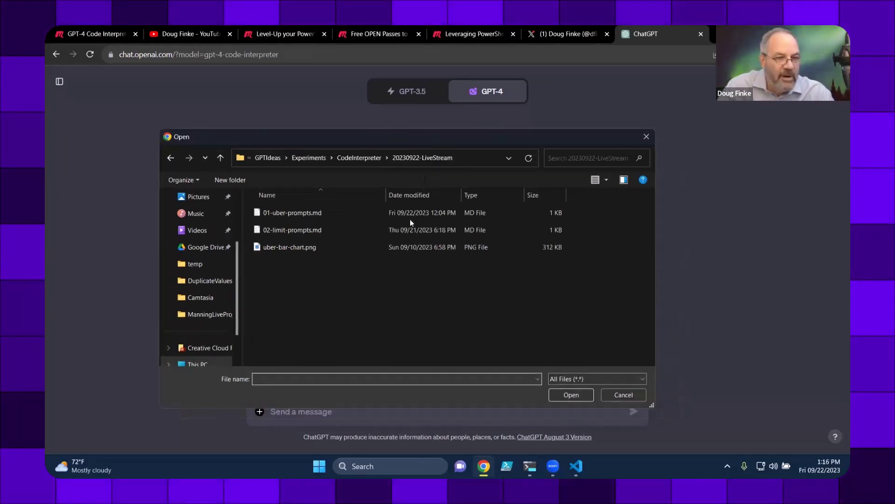
left_click(265, 249)
key("Return")
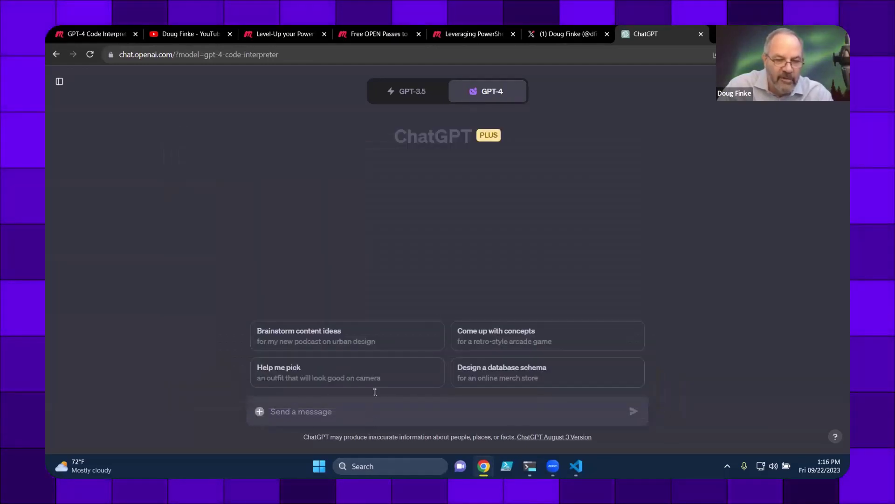
- Switch the model to Default and then back to Advanced Data Analysis
mouse_move(498, 93)
left_click(443, 214)
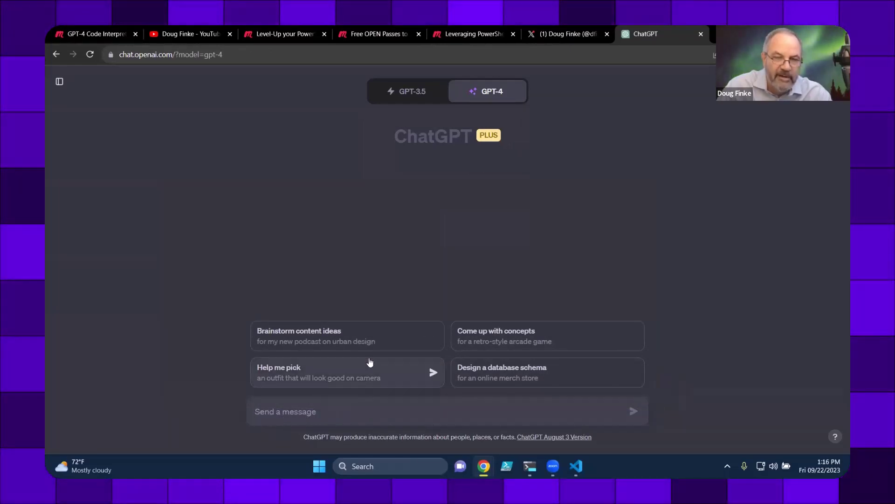
mouse_move(489, 101)
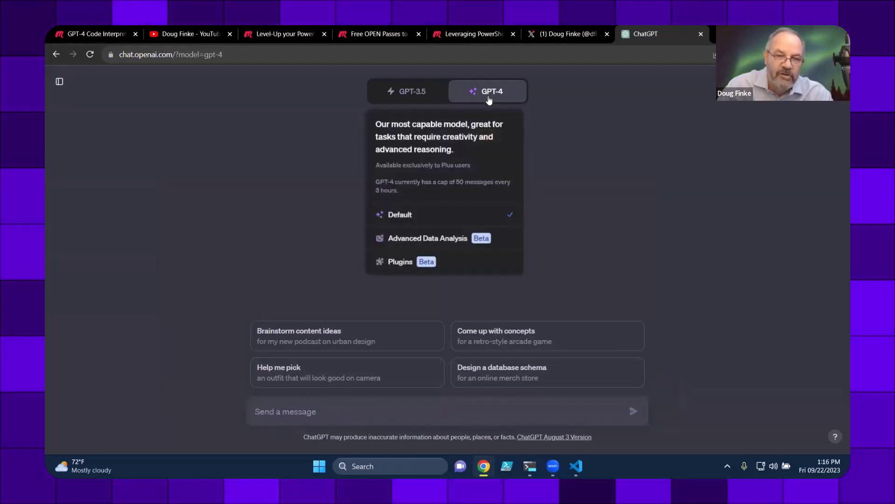
left_click(451, 238)
- Attach uber-bar-chart.png from the pasted 20230922-LiveStream folder path
left_click(271, 405)
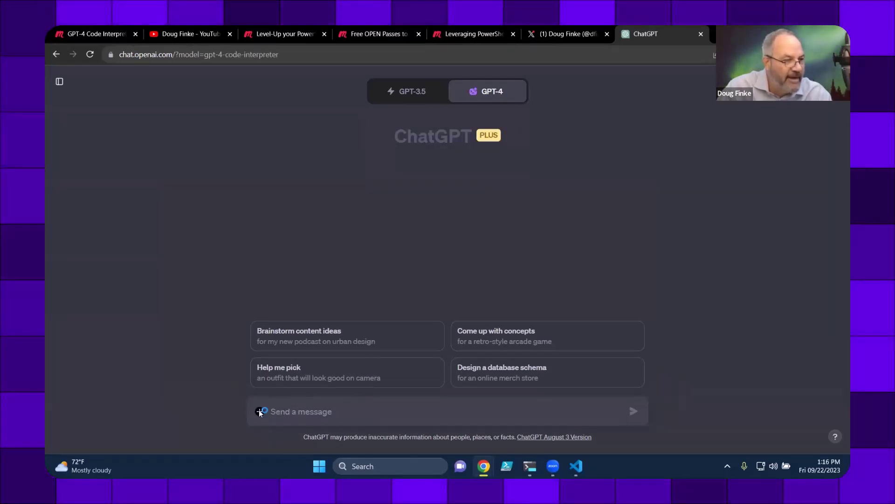
left_click(260, 412)
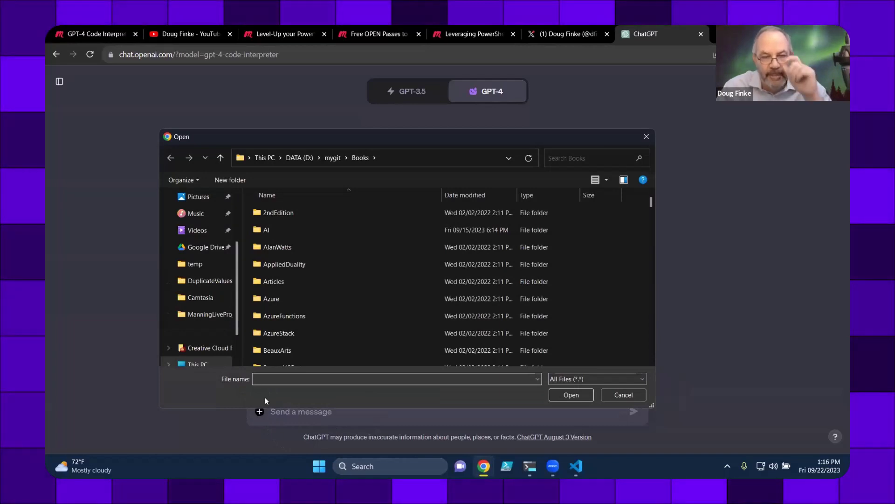
key("ctrl+v")
key("Return")
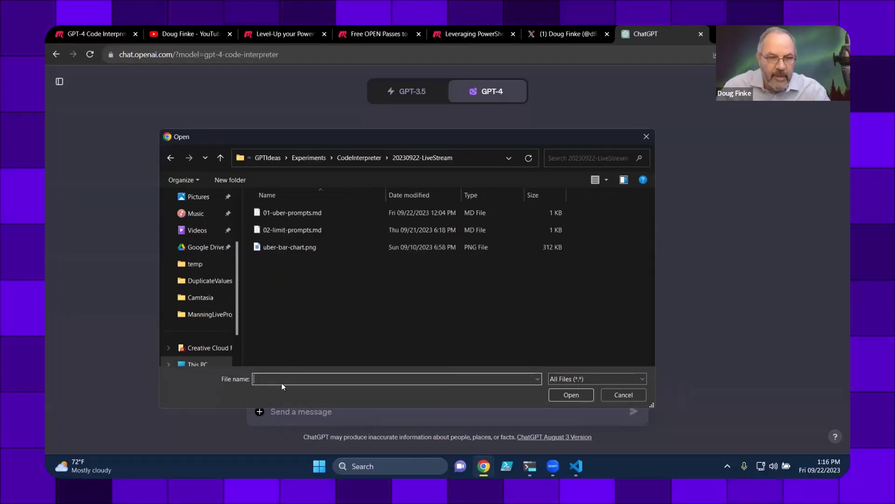
double_click(312, 250)
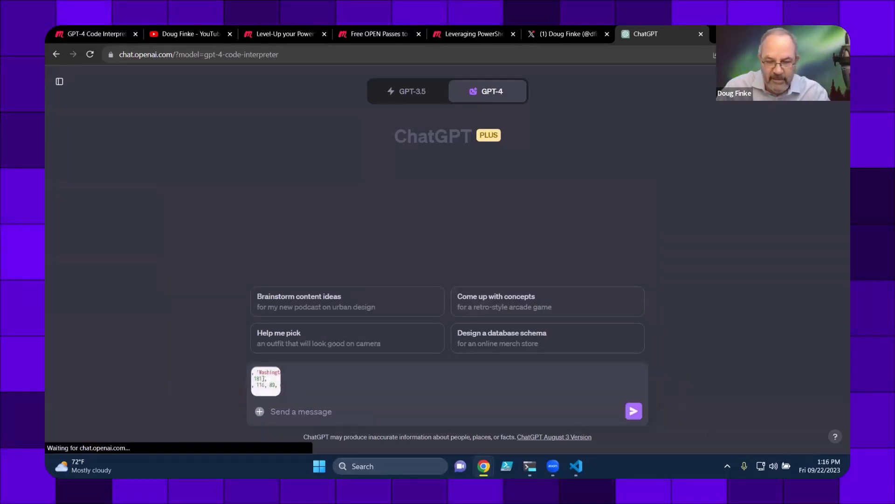
left_click(530, 466)
type("u")
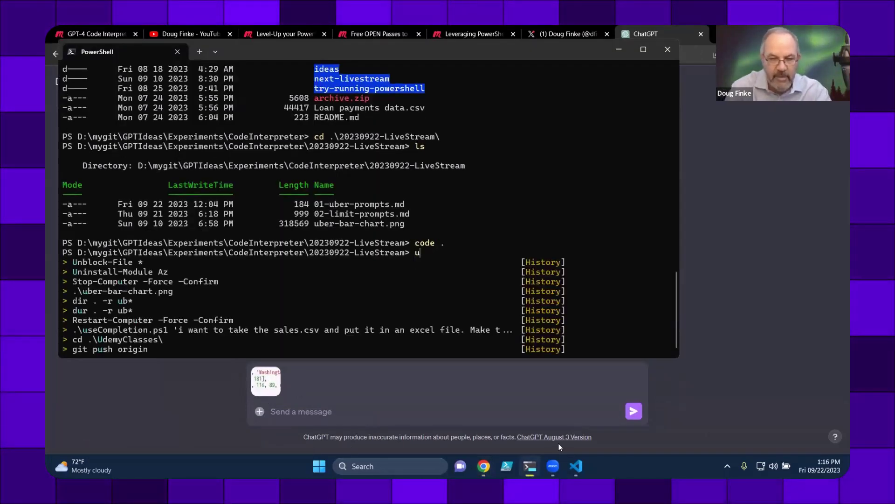
key("Tab")
key("Return")
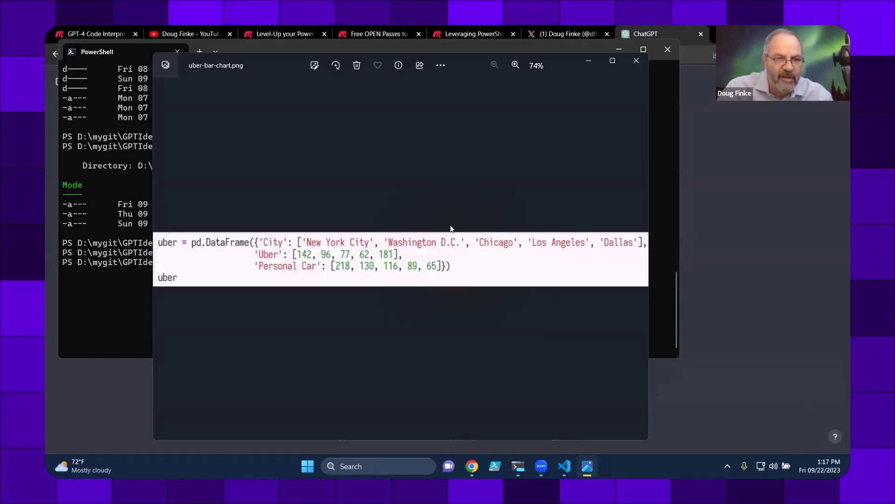
key("alt+F4")
- Bring the ChatGPT page back to the front, ready at the message box
left_click(450, 369)
mouse_move(261, 372)
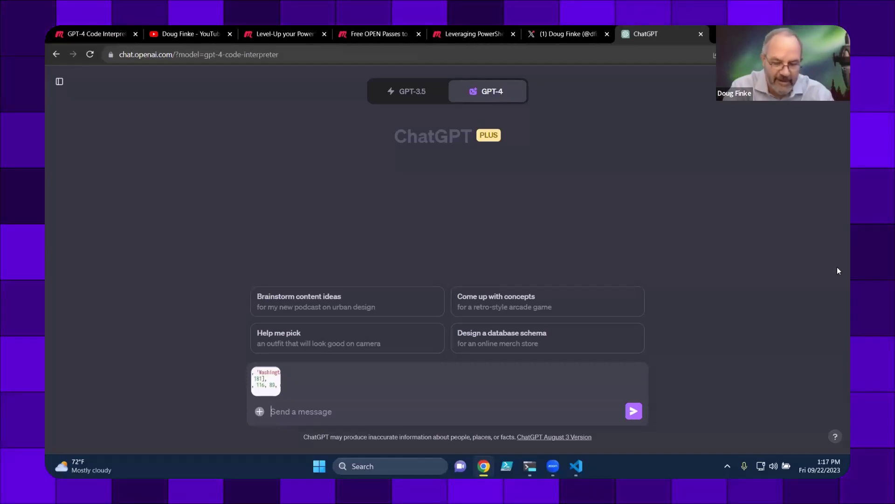
- Send the screenshot with 'lets go', then ask 'lets look at it'
type("lets go")
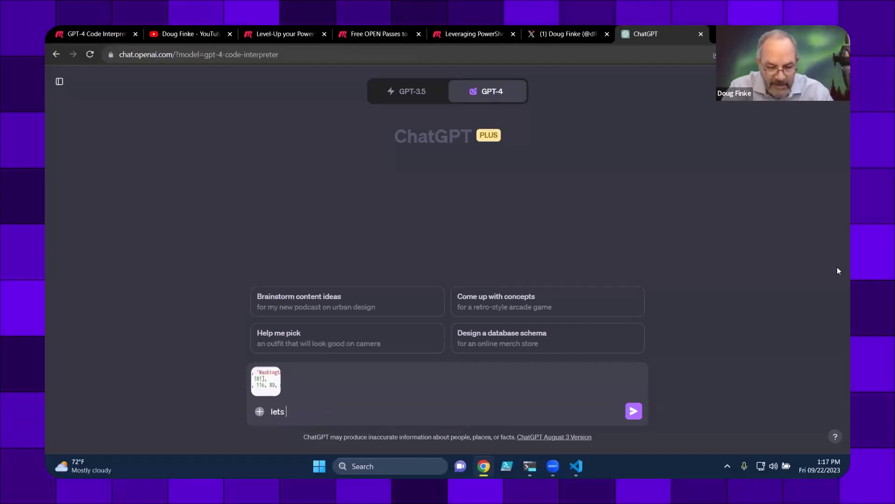
key("Return")
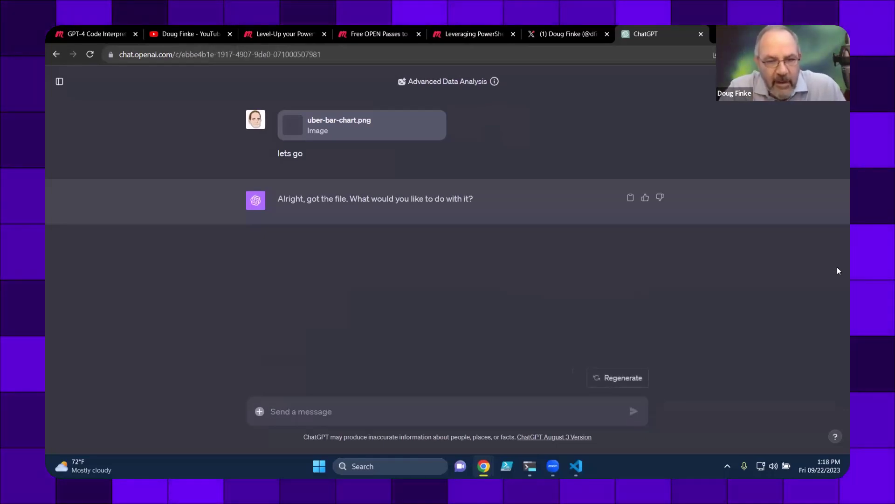
type("let")
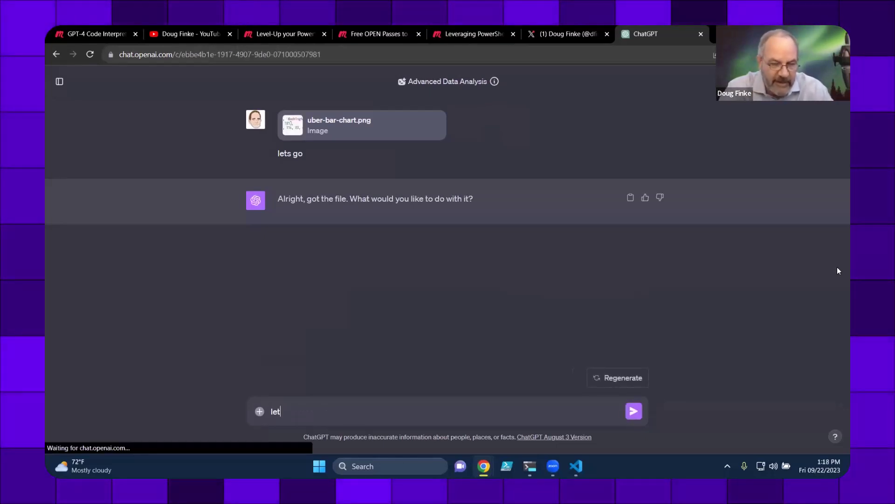
type("s look t")
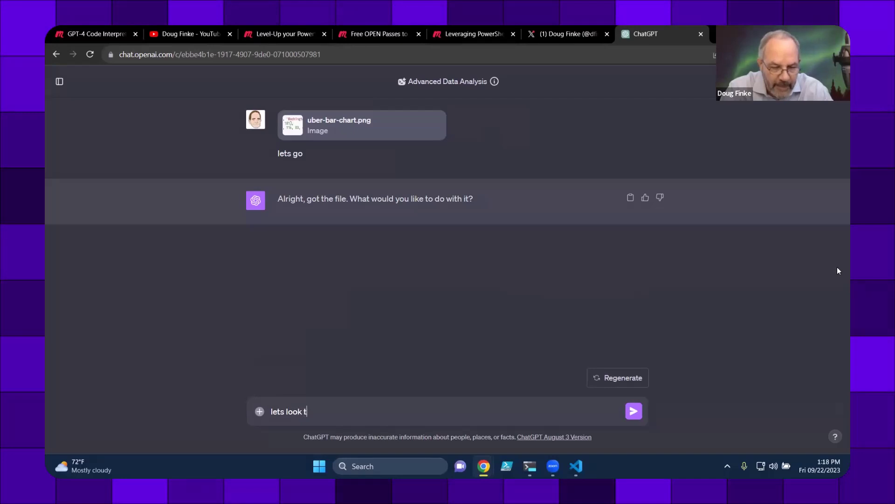
key("BackSpace")
type("at it")
key("Return")
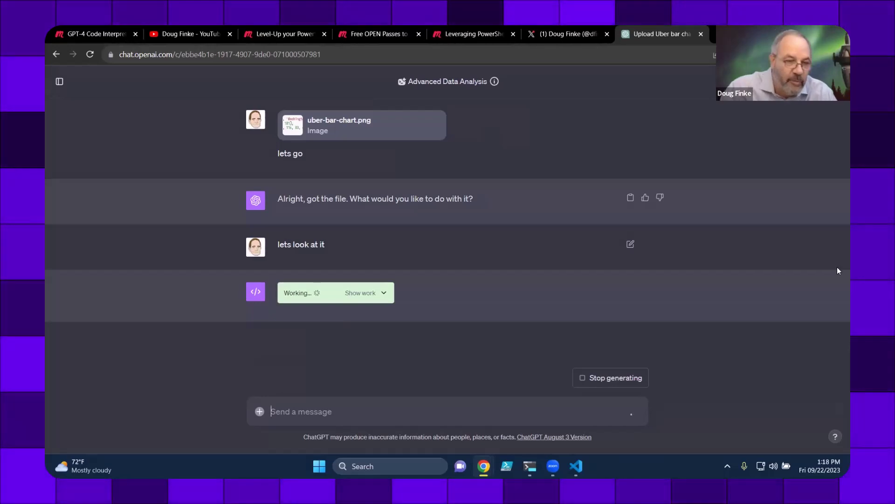
- Review the code ChatGPT ran to show the image, then ask 'lets do a graph'
left_click(384, 294)
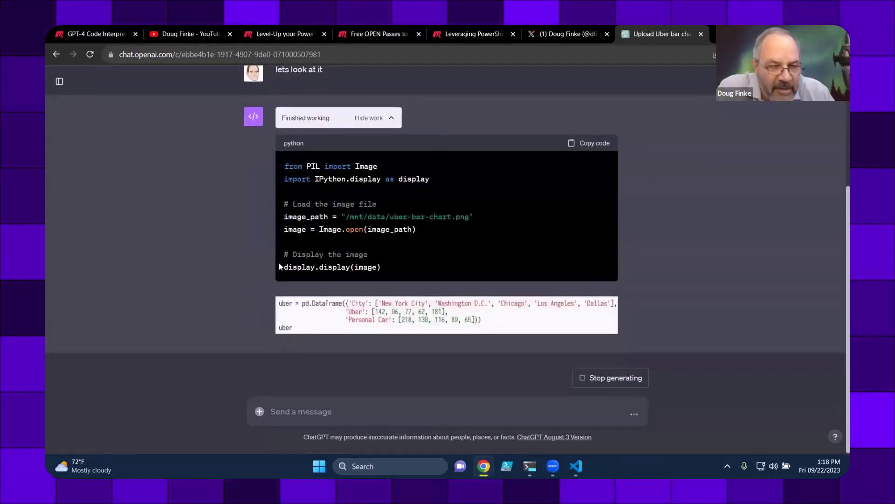
scroll(464, 133, "up", 3)
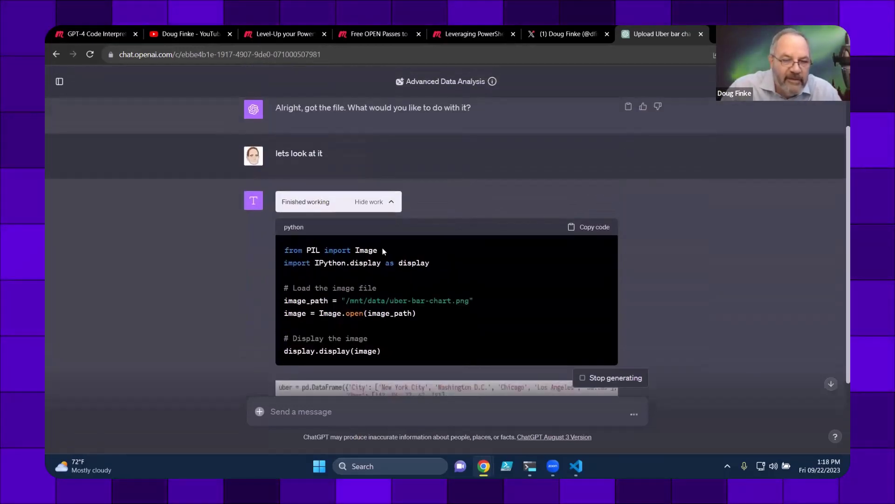
scroll(350, 224, "down", 1)
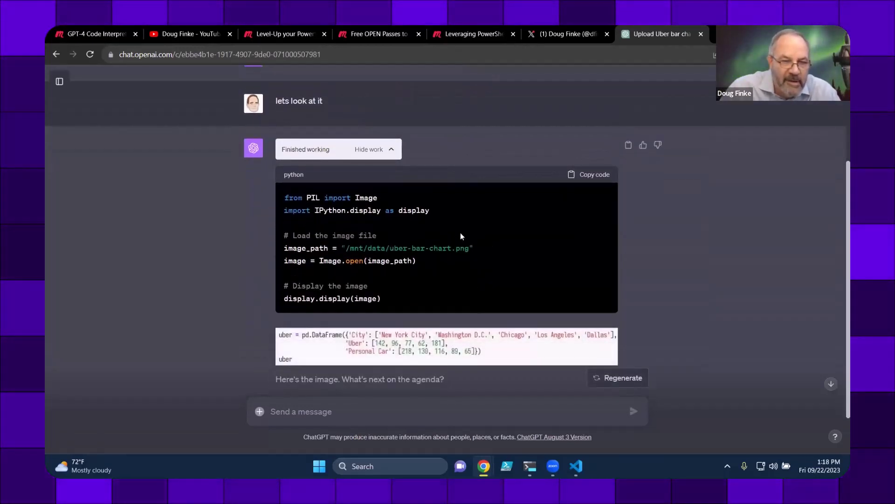
scroll(456, 276, "down", 2)
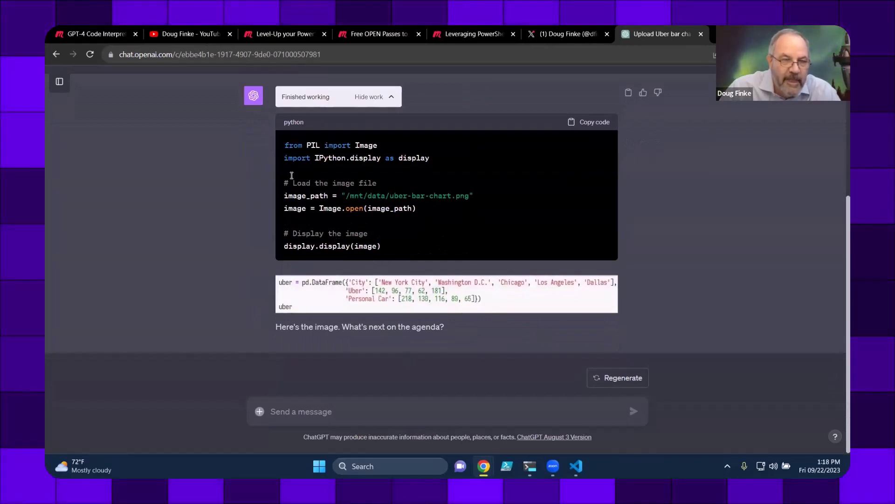
left_click(392, 97)
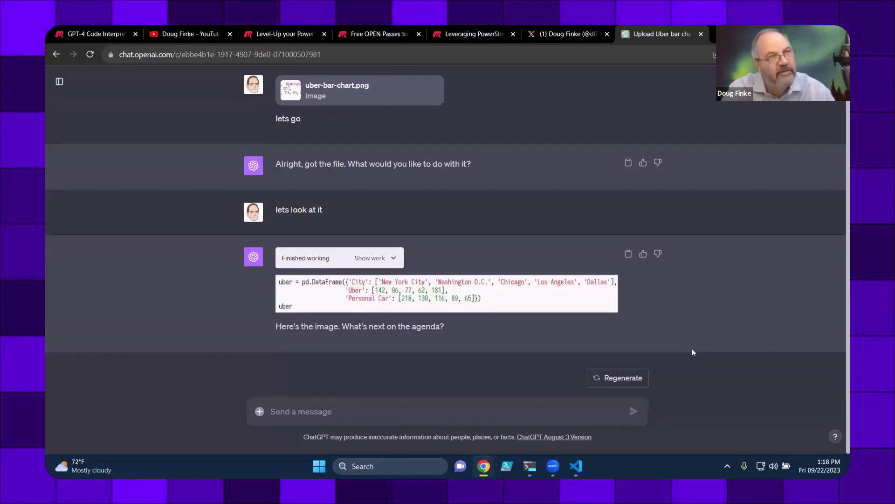
type("let")
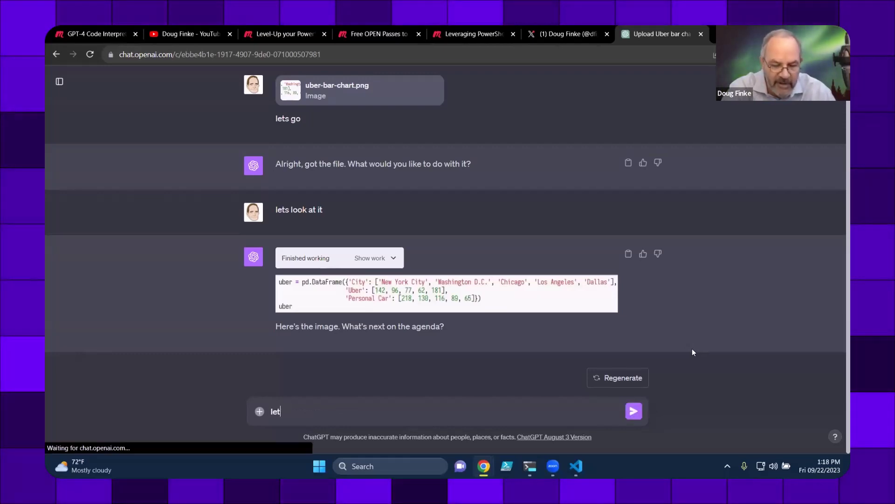
type("s do a graph")
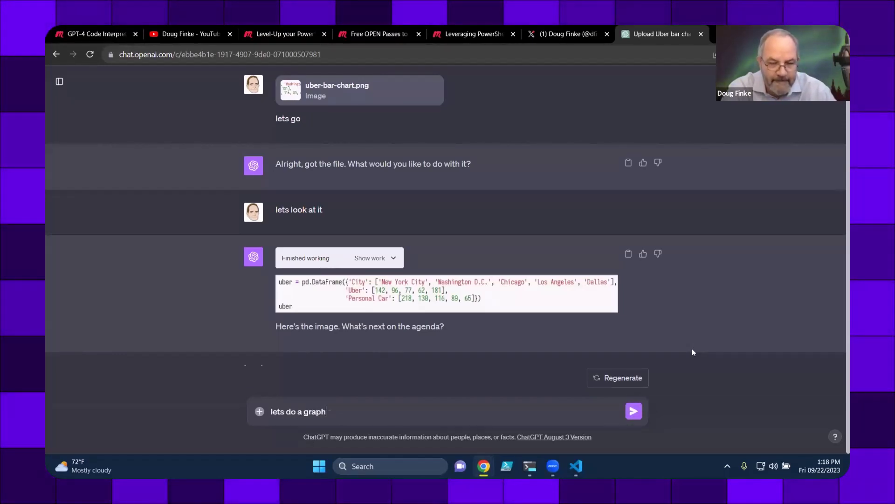
key("Return")
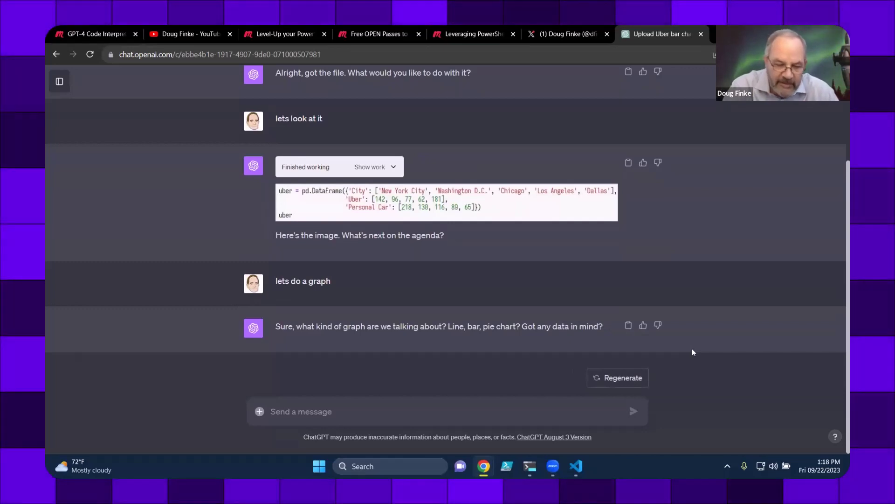
- Answer 'line' as the chart type and 'from the image' as the data source
type("line")
key("Return")
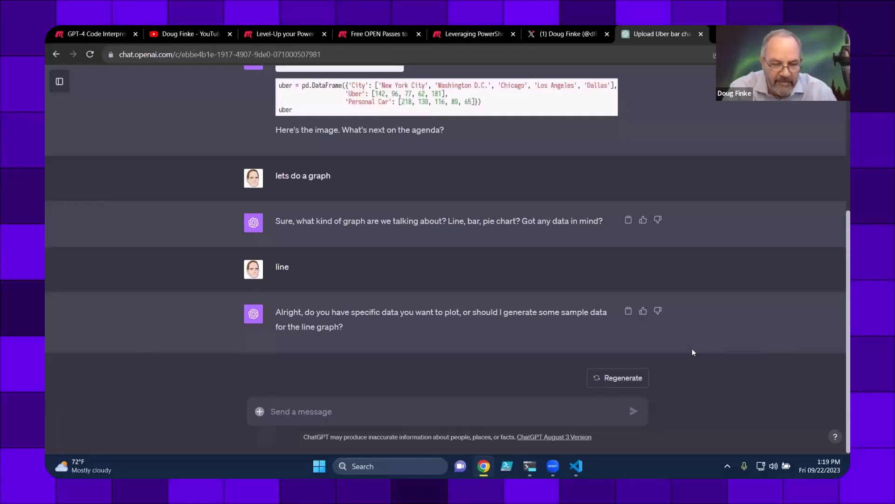
type("form")
key("BackSpace")
key("BackSpace")
key("BackSpace")
key("BackSpace")
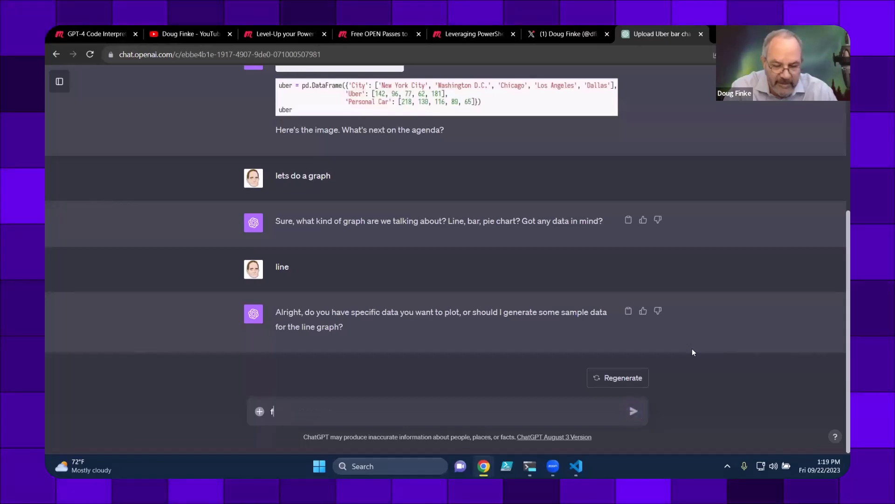
type("from the image")
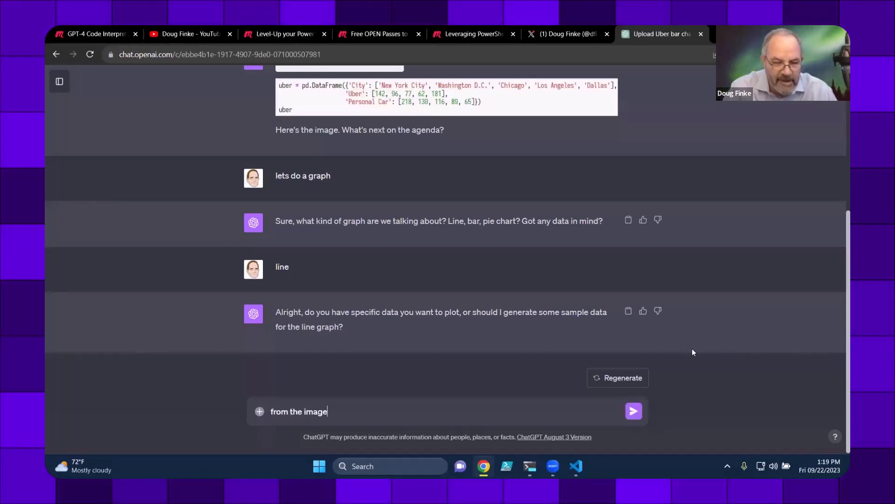
key("Return")
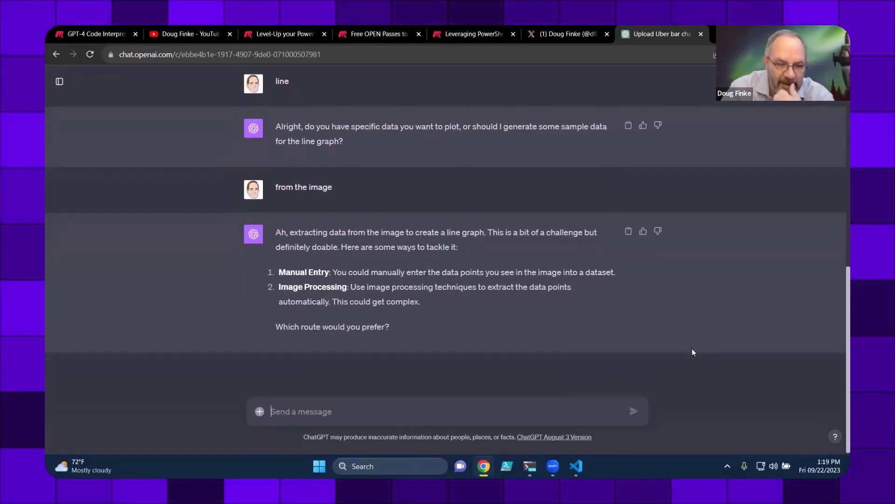
- Choose 'image processing' and inspect the streamed extraction code behind the Extracted Line Graph
type("ima")
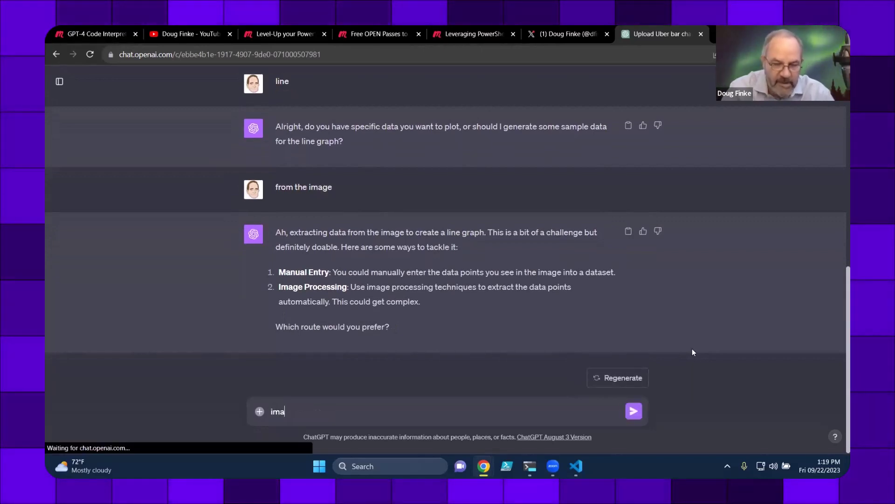
type("ge processing")
key("Return")
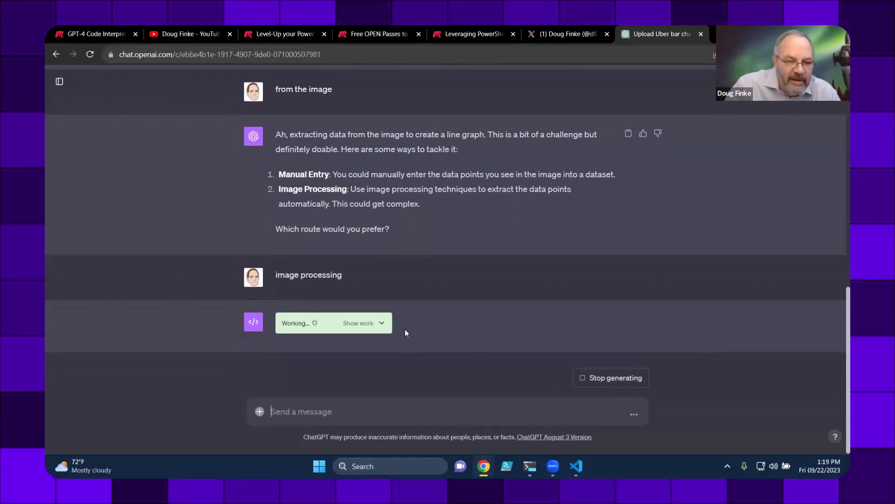
left_click(383, 323)
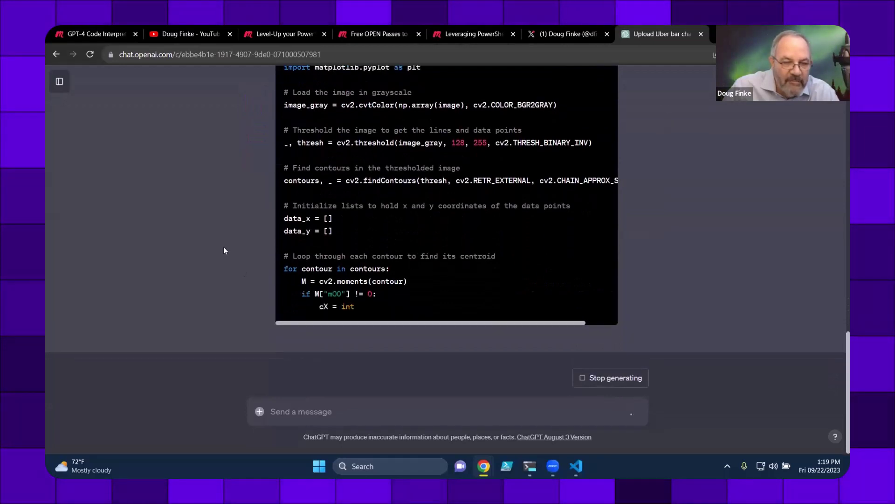
scroll(196, 218, "up", 5)
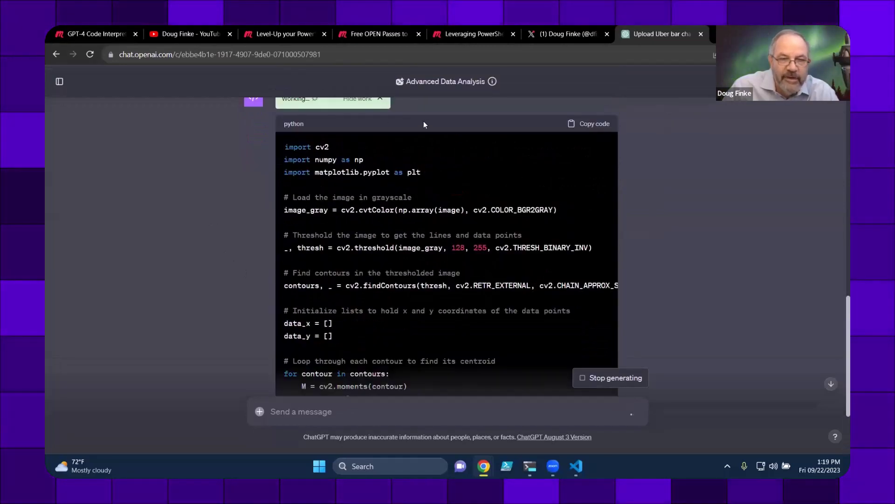
left_click(388, 203)
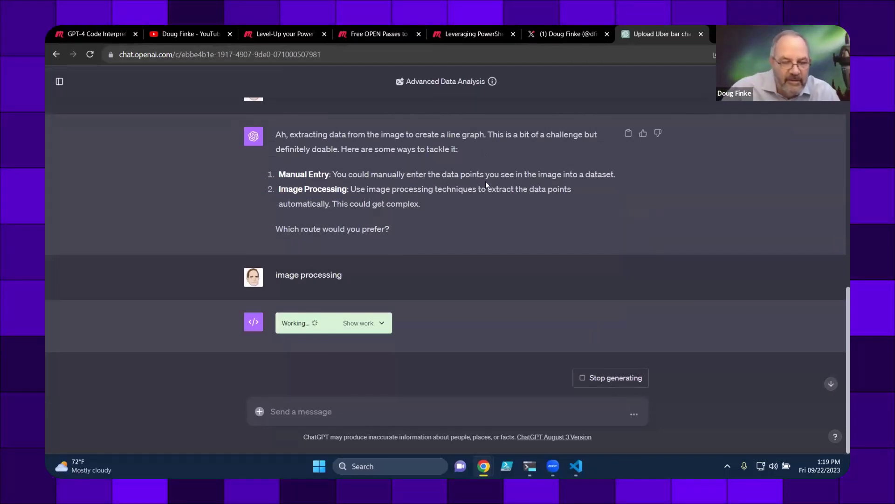
scroll(497, 293, "up", 10)
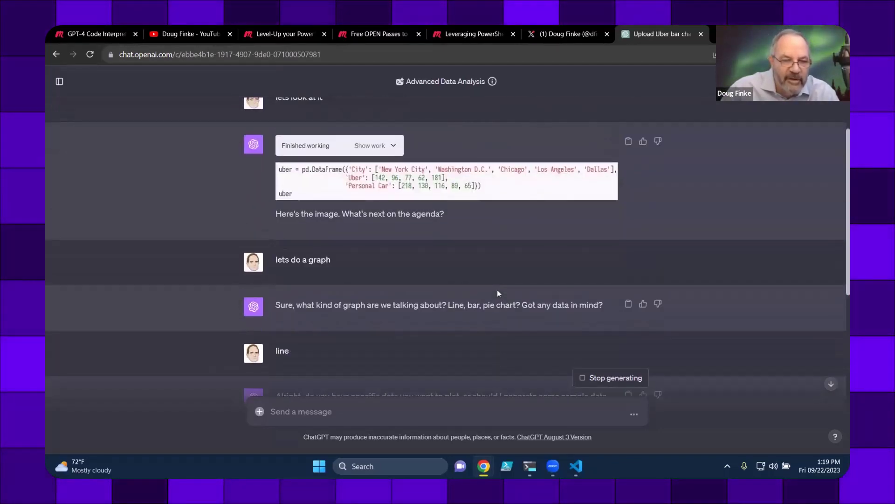
scroll(497, 293, "up", 1)
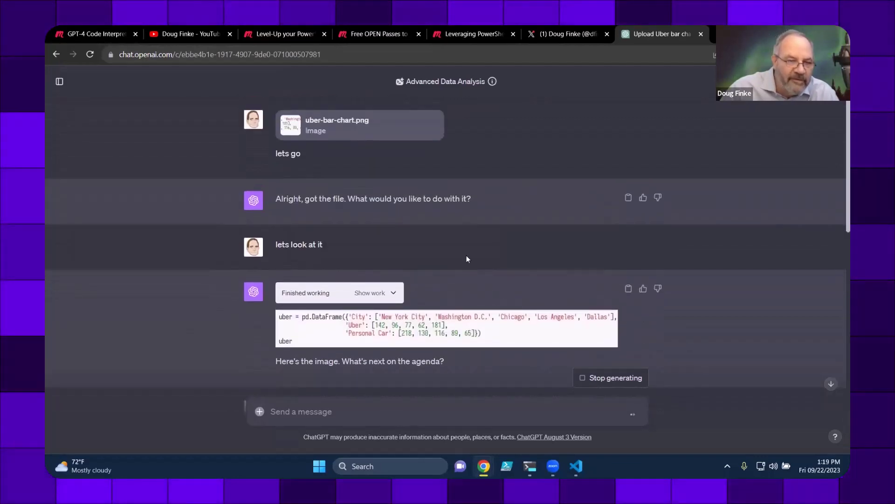
scroll(466, 212, "down", 10)
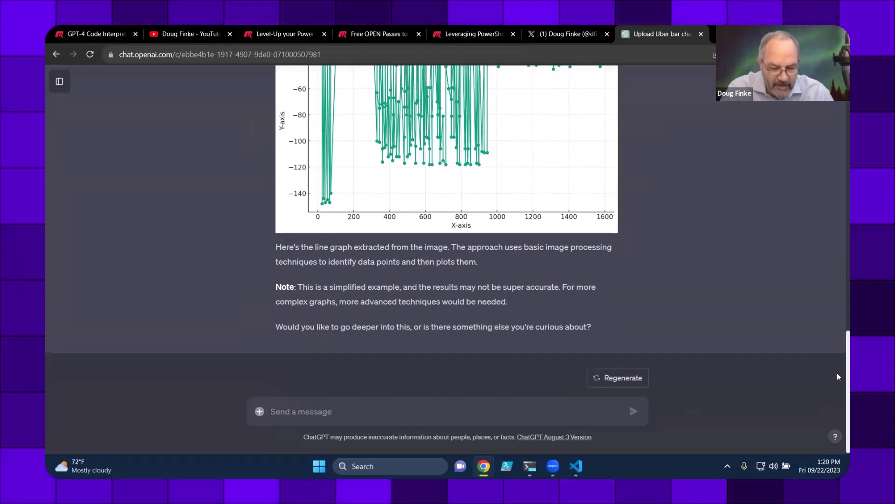
- Send 'no, pls ocr the image' to get the uber DataFrame code from the screenshot
type("no, pls")
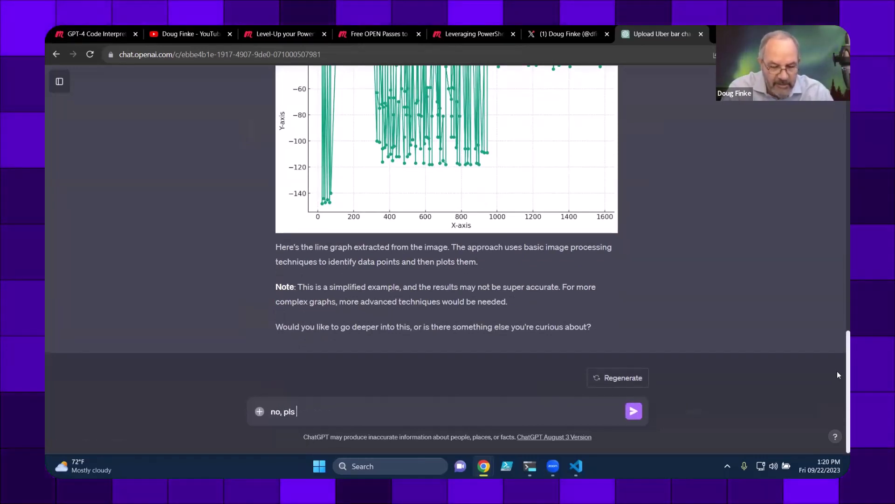
type(" ocr it")
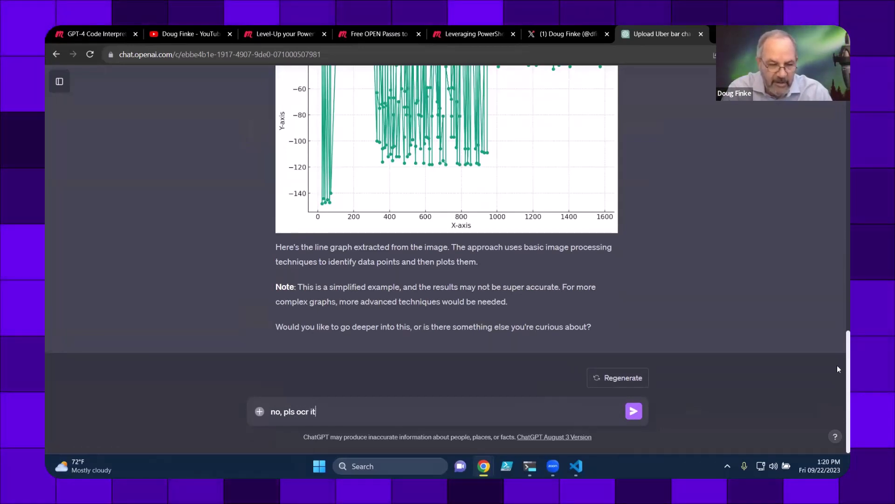
key("BackSpace")
key("BackSpace")
type("the image")
key("Return")
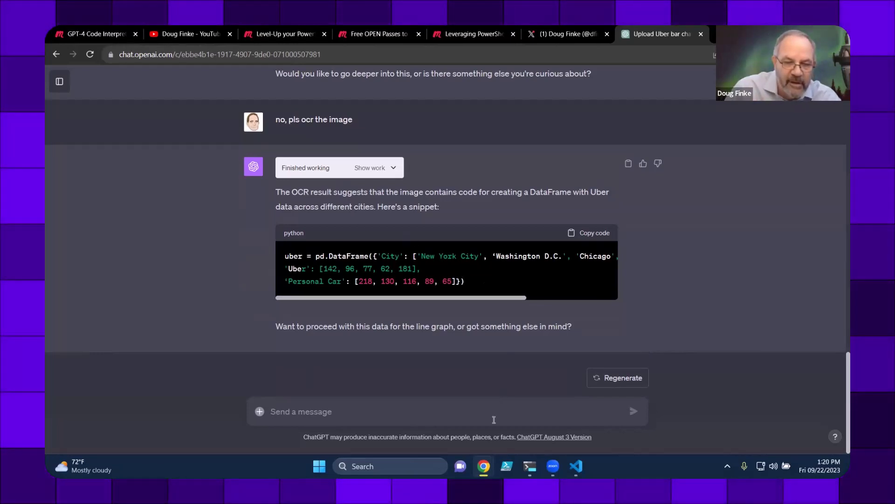
- Send 'lets graph' to plot Uber vs Personal Car usage across the five cities
type("lets ")
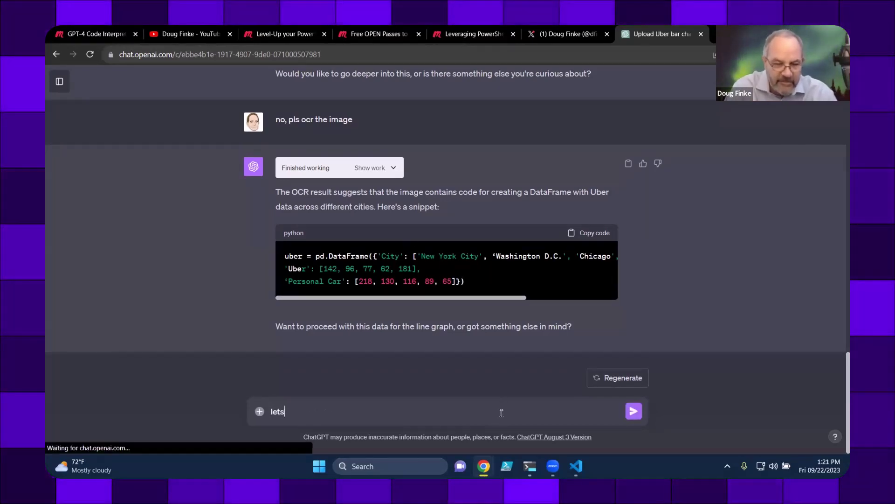
type("thra")
key("BackSpace")
key("BackSpace")
key("BackSpace")
key("BackSpace")
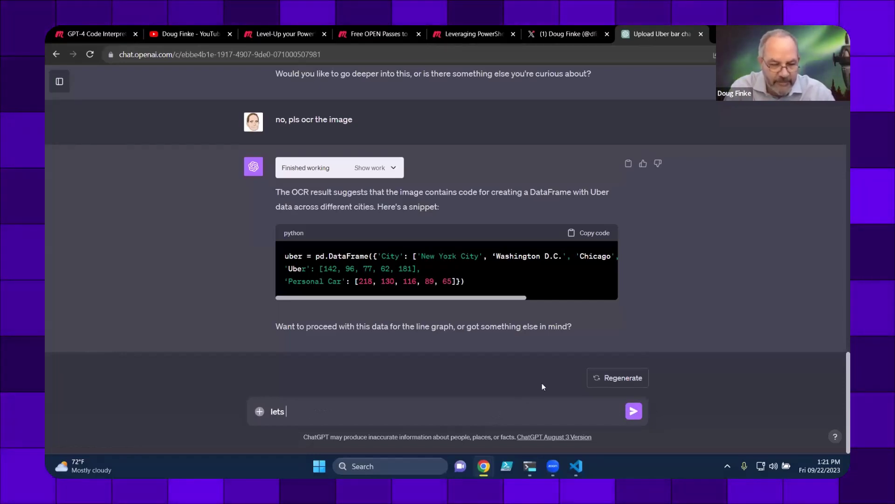
type("graph")
key("Return")
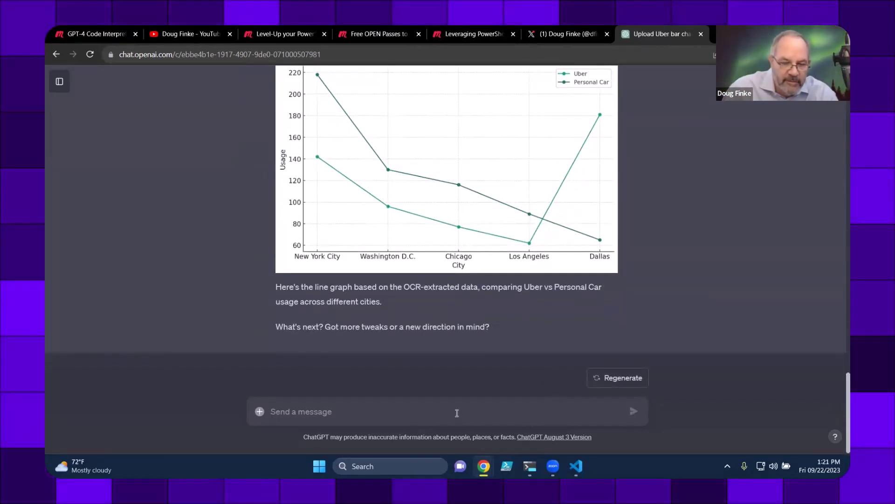
- Request a 'bar chart', then expand and scroll through the line graph's code
type("bar chart")
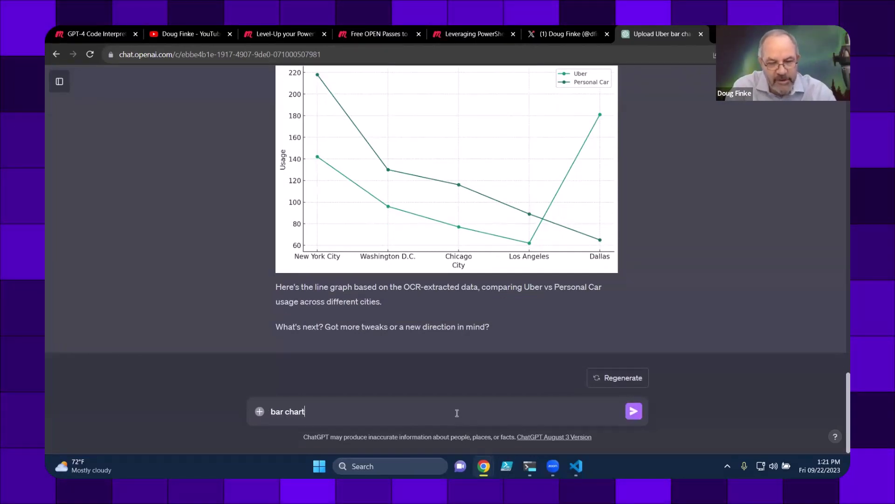
key("Return")
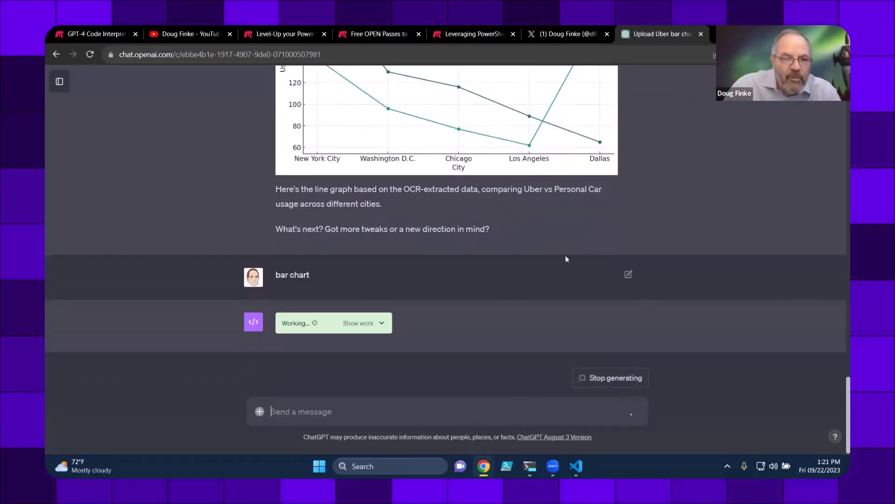
scroll(565, 256, "up", 6)
left_click(394, 254)
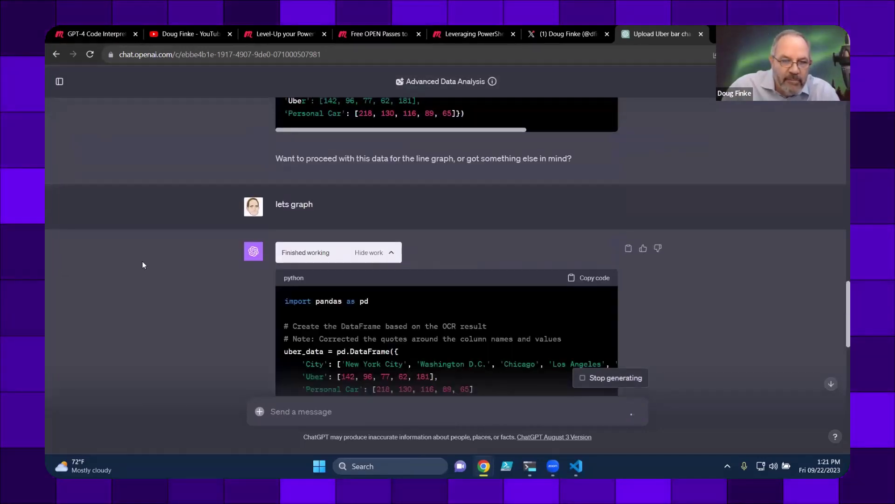
scroll(201, 237, "down", 3)
scroll(424, 250, "down", 2)
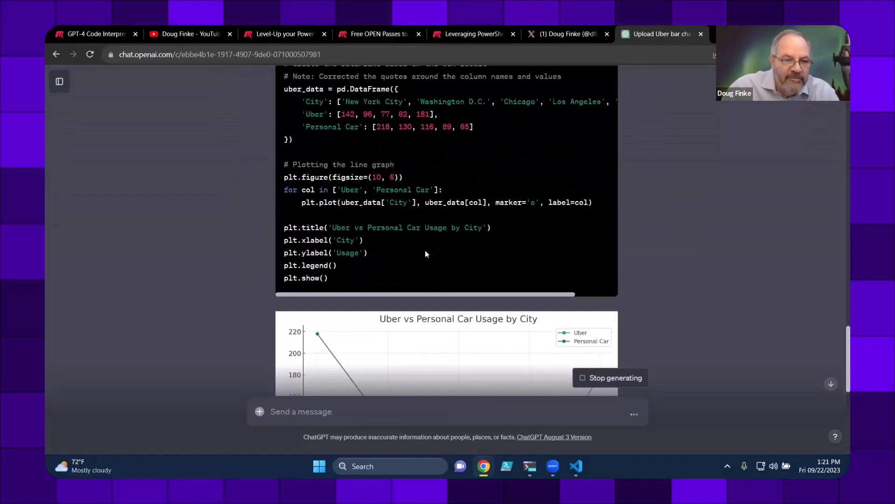
scroll(415, 209, "up", 1)
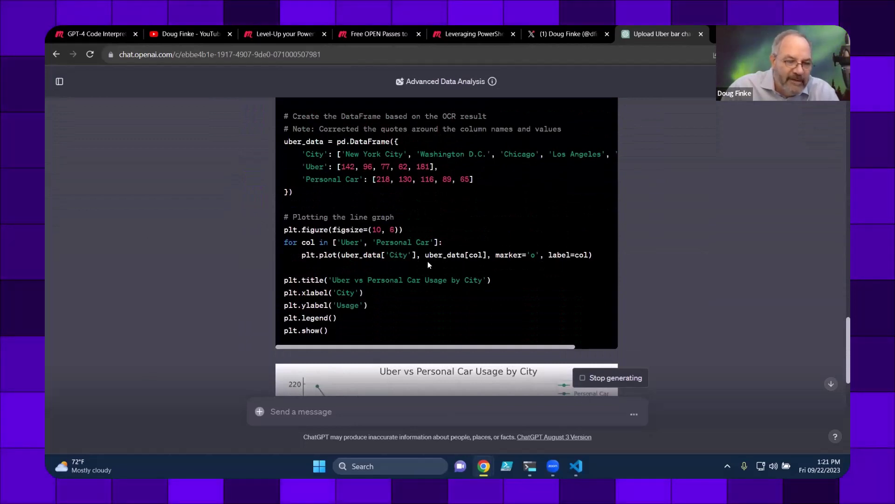
scroll(427, 262, "down", 1)
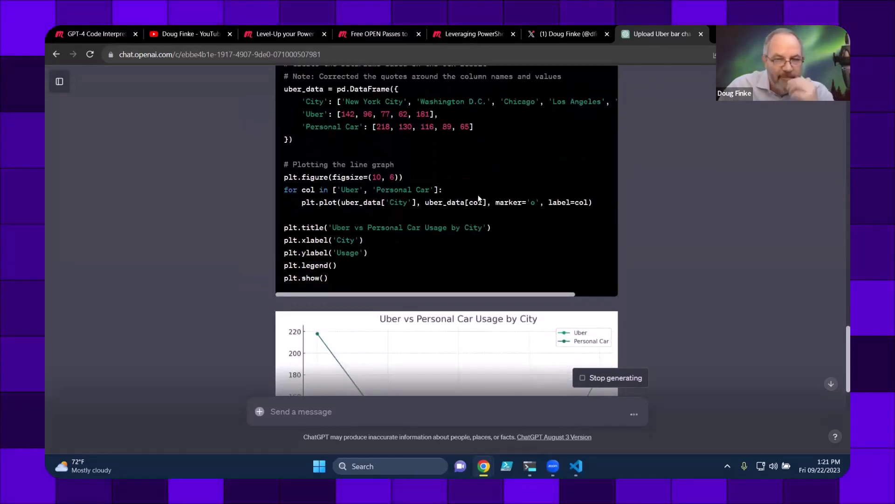
scroll(387, 233, "down", 6)
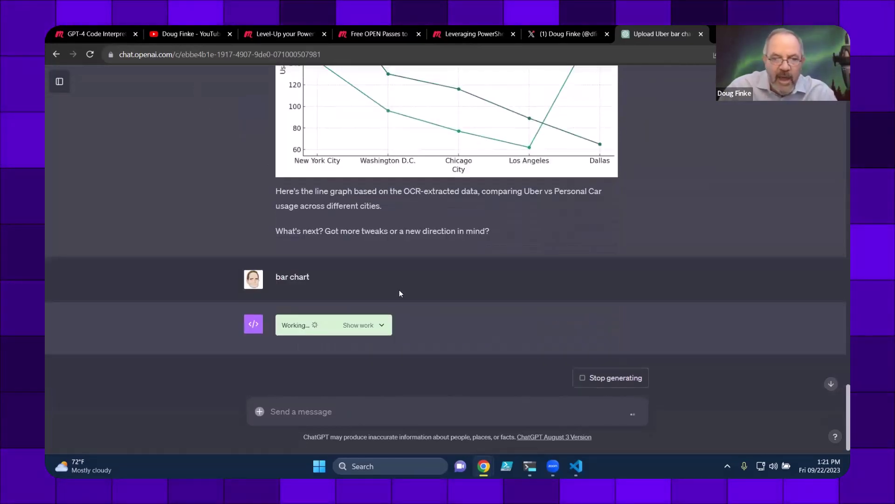
scroll(401, 289, "up", 7)
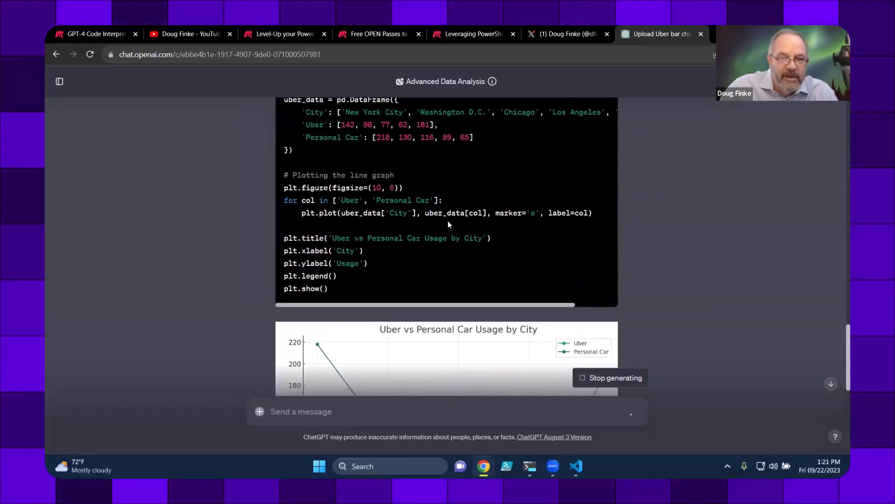
scroll(409, 215, "up", 1)
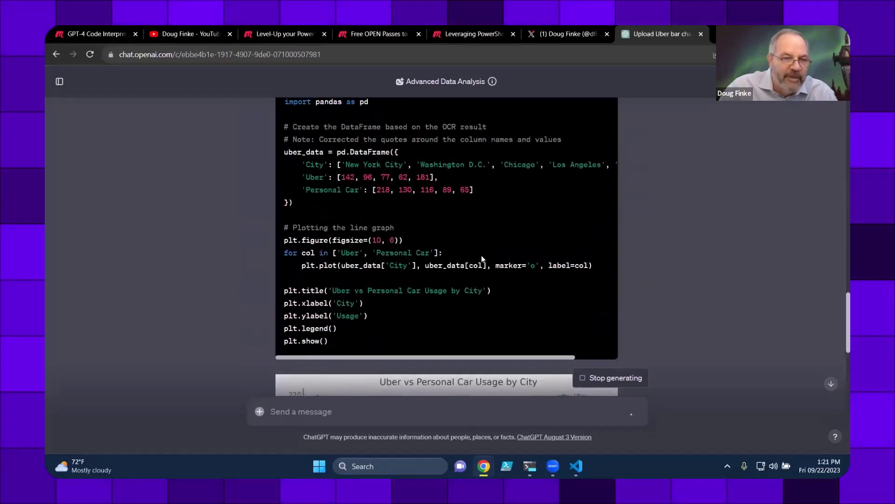
scroll(485, 256, "down", 2)
scroll(486, 257, "down", 10)
scroll(485, 272, "down", 3)
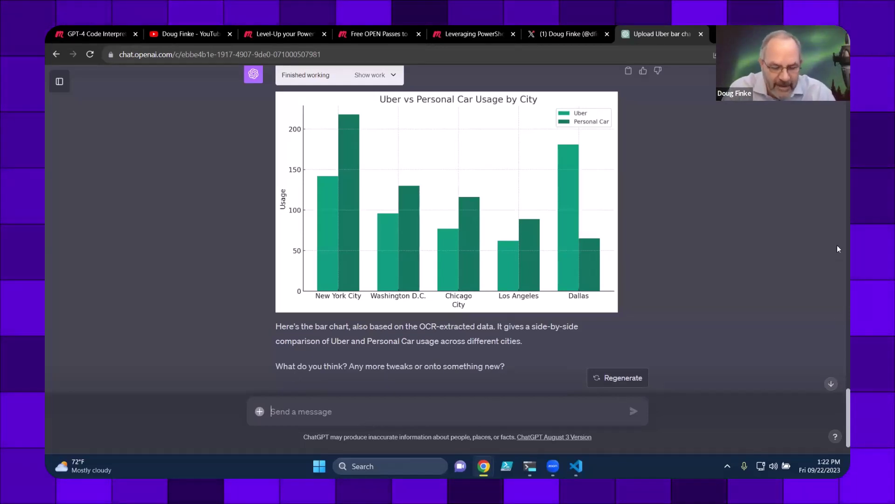
- Ask ChatGPT to change the bar colours to blue for Uber and green for Personal Car, and review the code
type("chan")
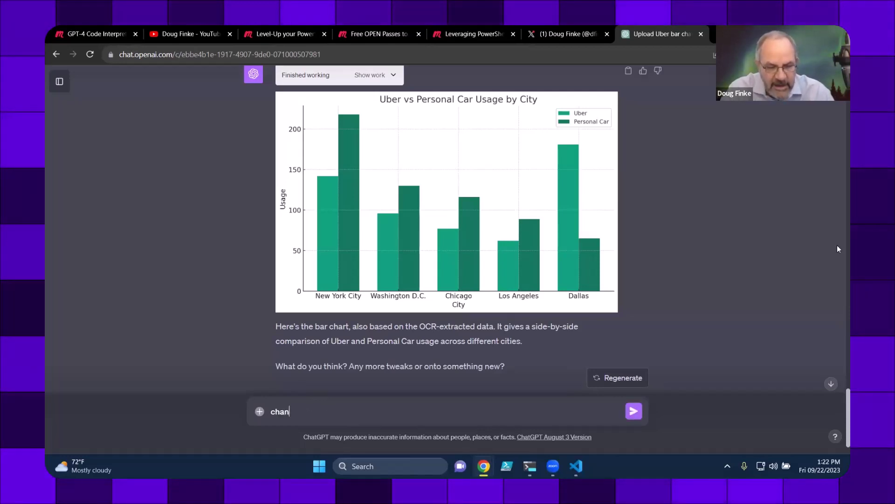
type("ge the colors pls")
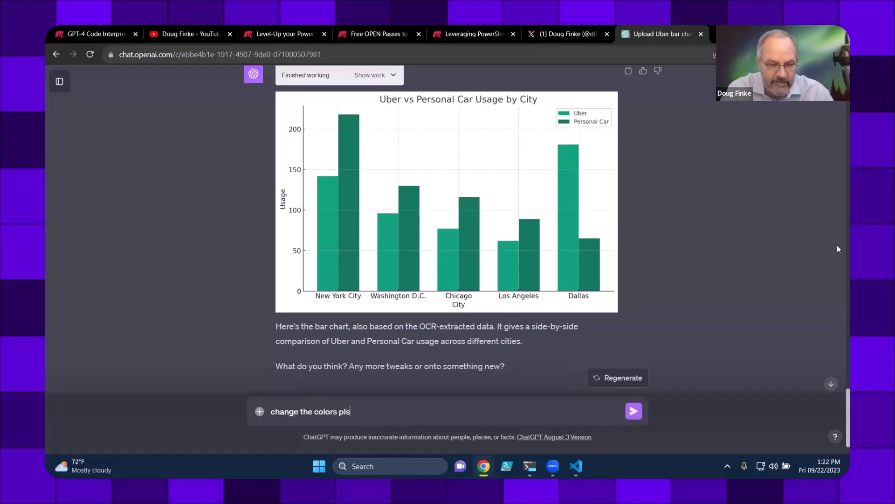
key("Return")
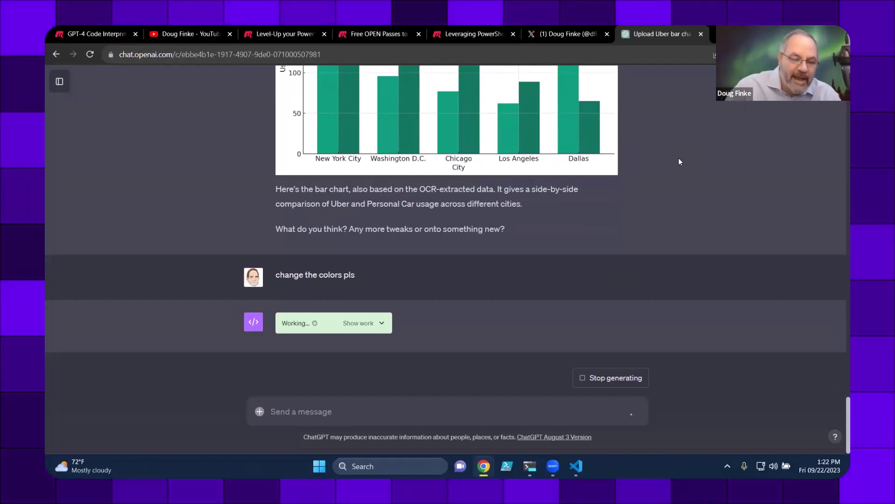
left_click(382, 325)
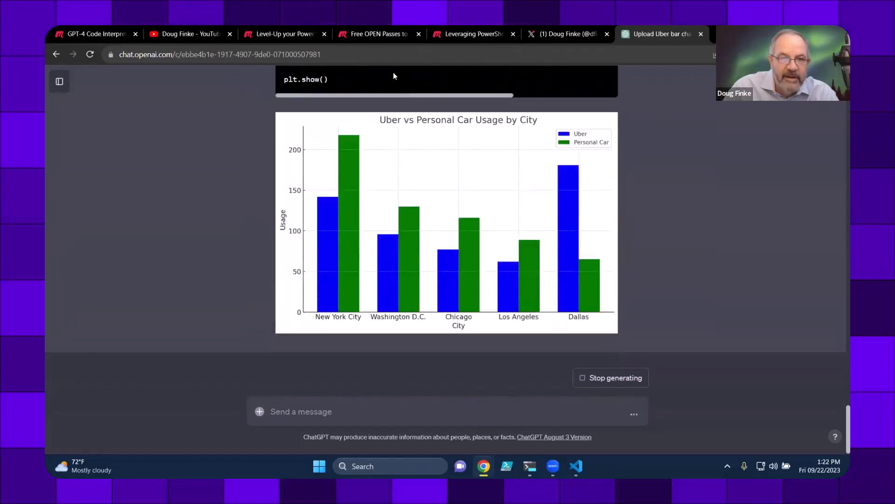
scroll(398, 178, "up", 2)
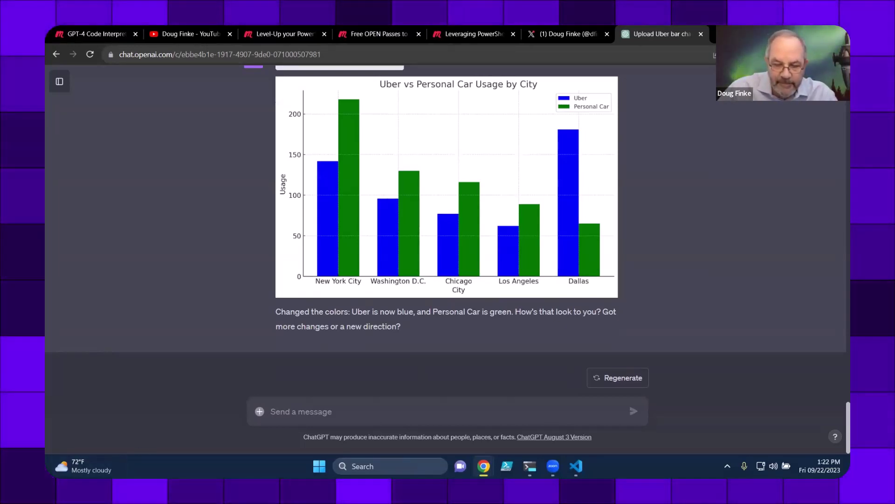
key("alt+Tab")
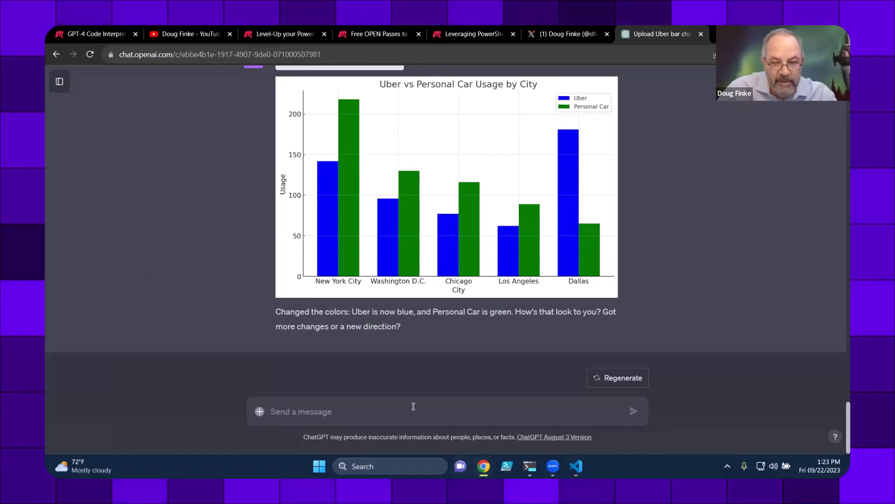
- Request slopes and check the code, getting 4.4 for Uber and −34.7 for Personal Car
type("make a s")
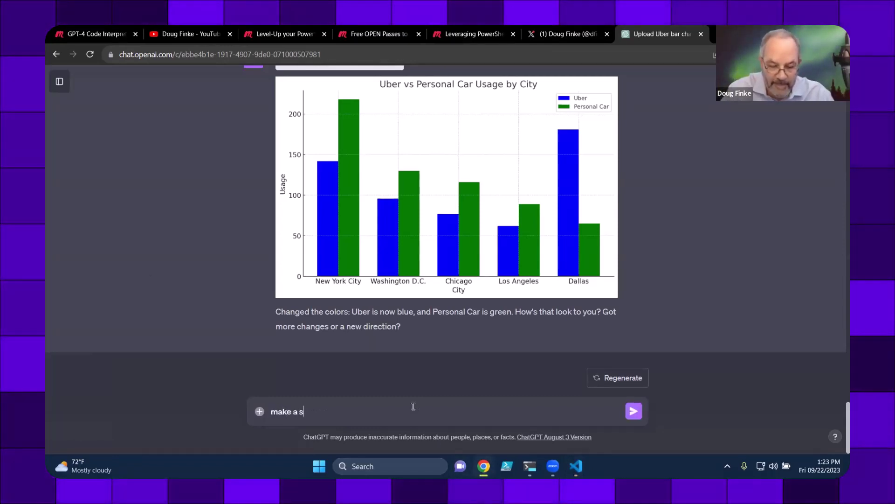
type("lpoe")
key("Return")
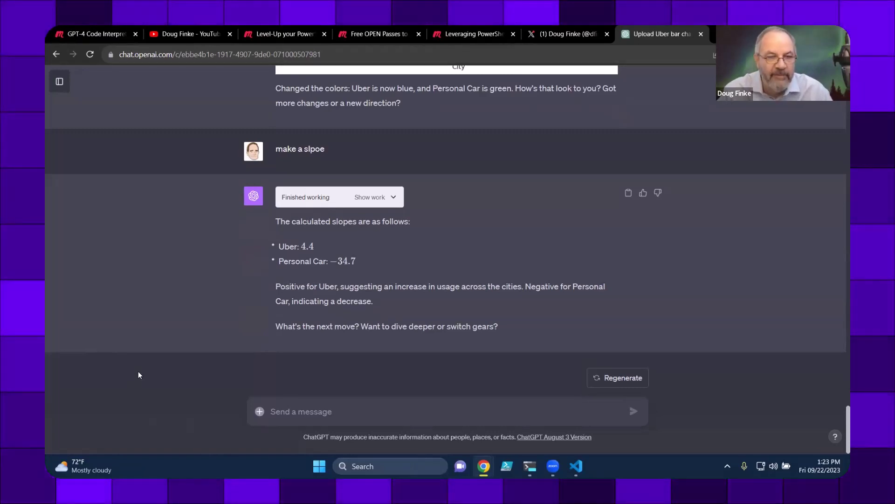
left_click(395, 198)
scroll(407, 231, "up", 5)
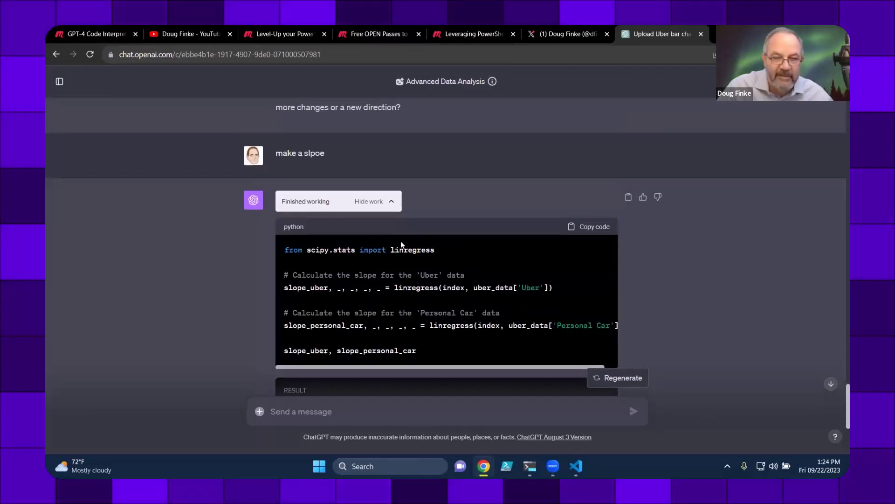
left_click(391, 202)
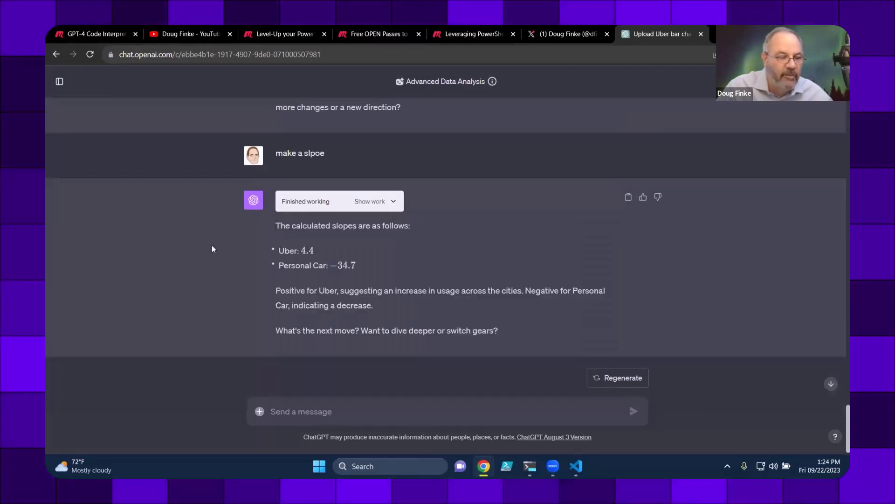